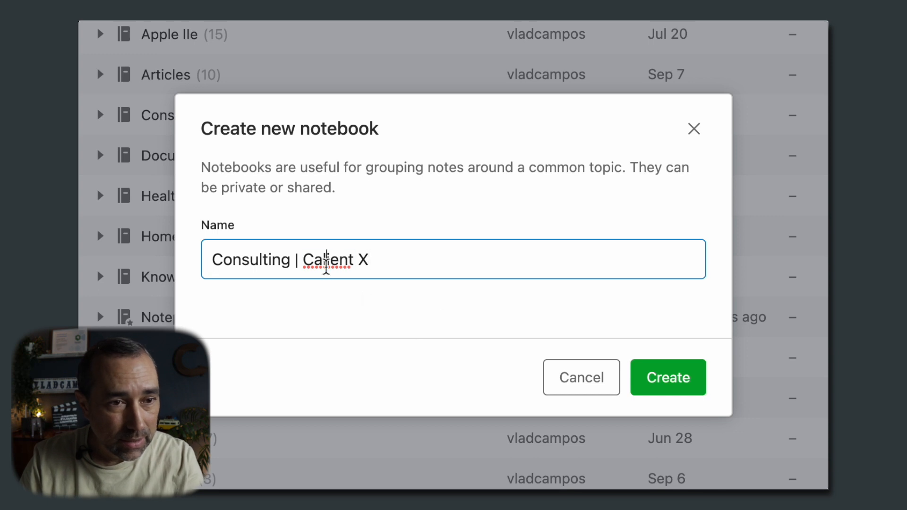
Step: Correct the new notebook's name to "Consulting | Client X" and create the notebook
double_click(326, 260)
type("Cl")
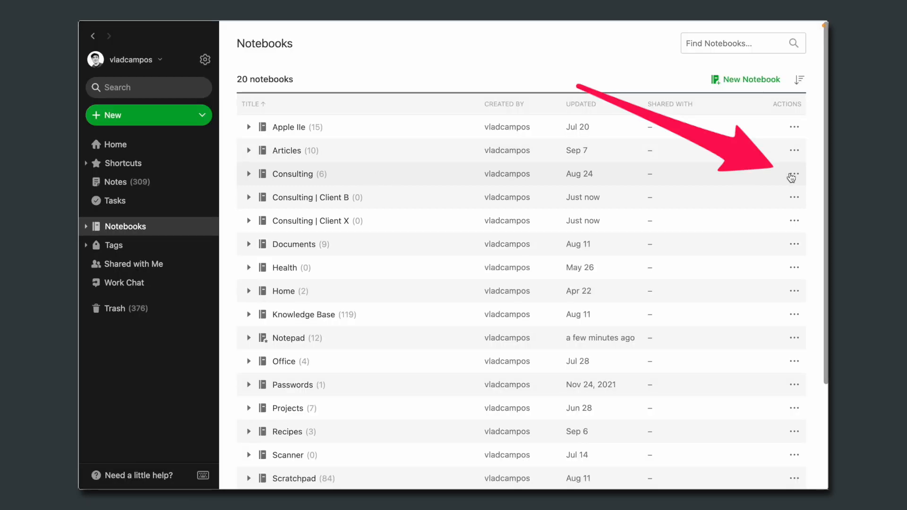
Step: Add the Consulting notebook to a new stack named "All Clients"
left_click(793, 174)
mouse_move(785, 311)
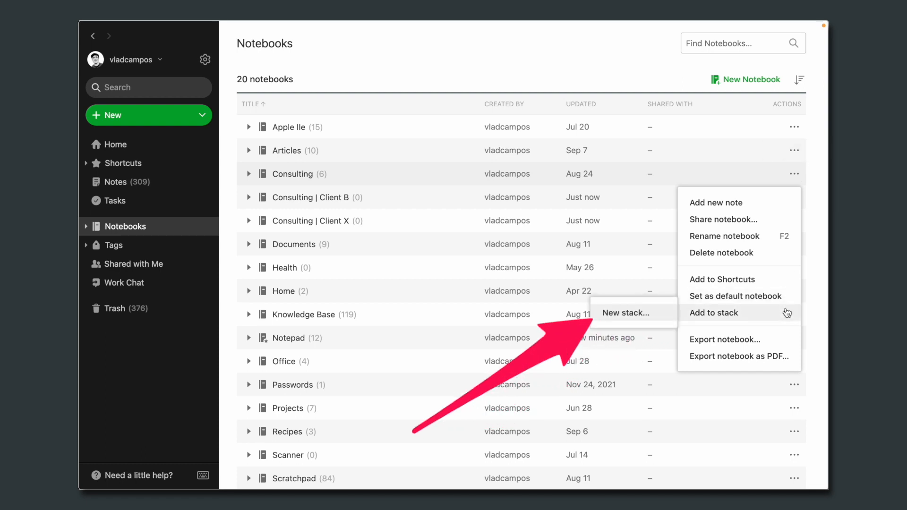
left_click(647, 313)
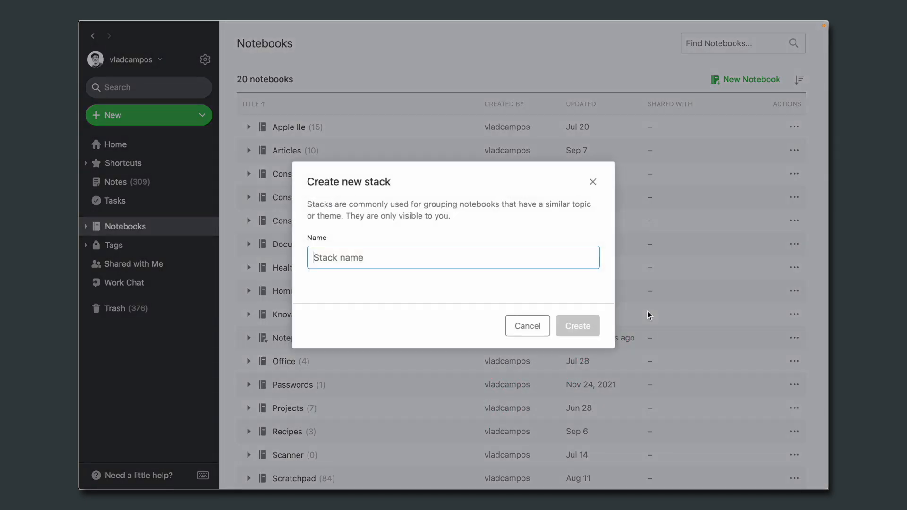
type("All Clients")
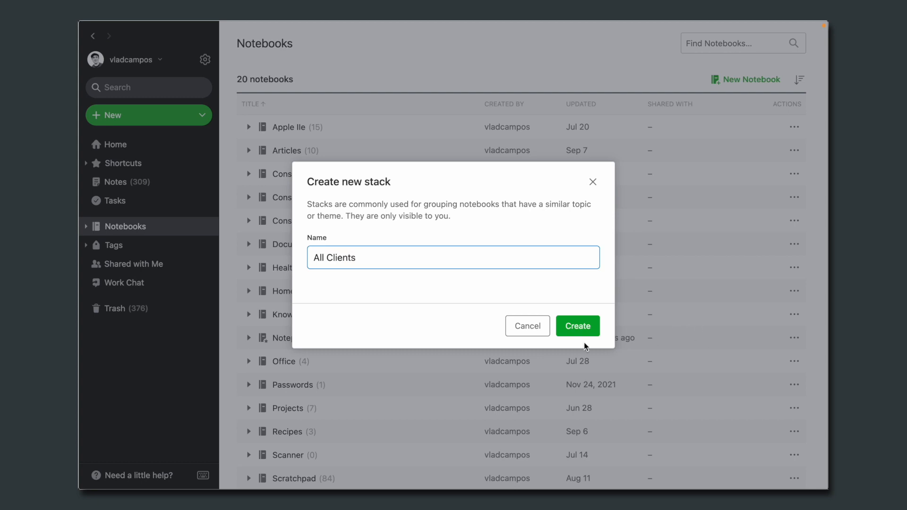
left_click(578, 330)
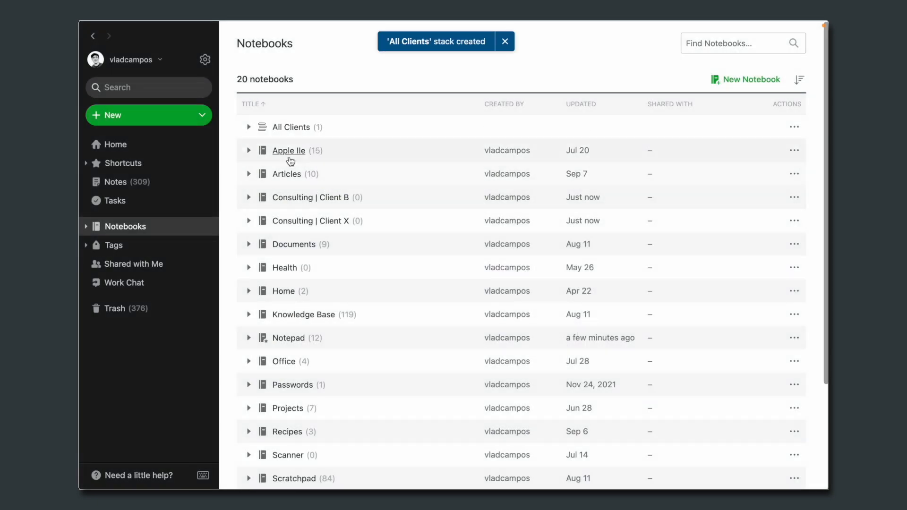
Step: Move the "Consulting | Client B" and "Consulting | Client X" notebooks into the All Clients stack
left_click(794, 198)
mouse_move(779, 339)
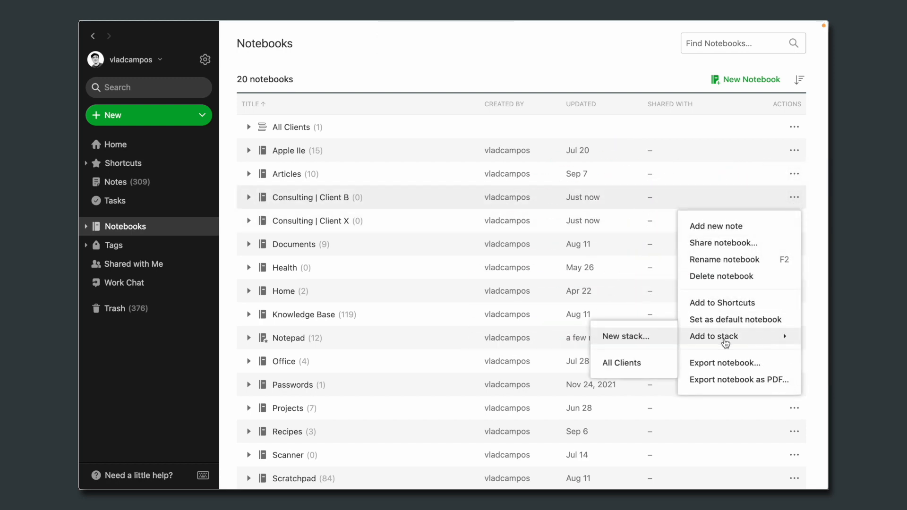
left_click_drag(333, 198, 309, 130)
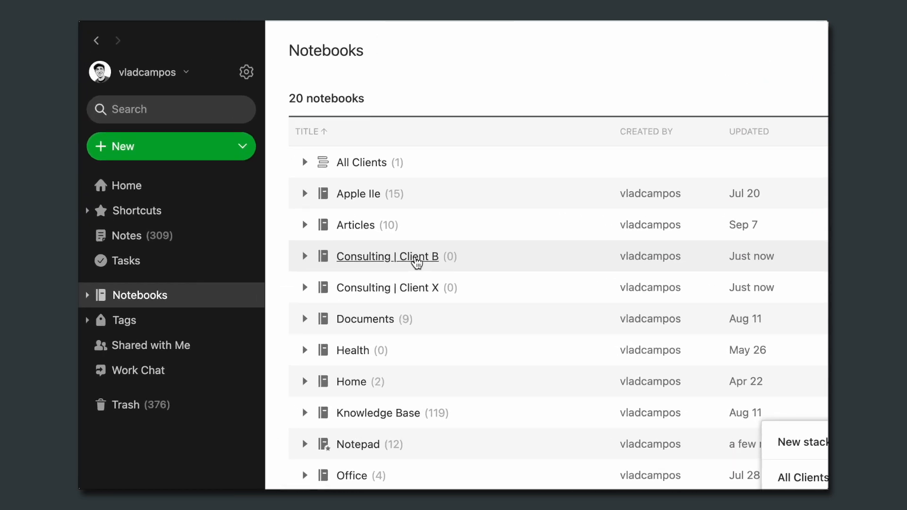
left_click_drag(446, 197, 446, 196)
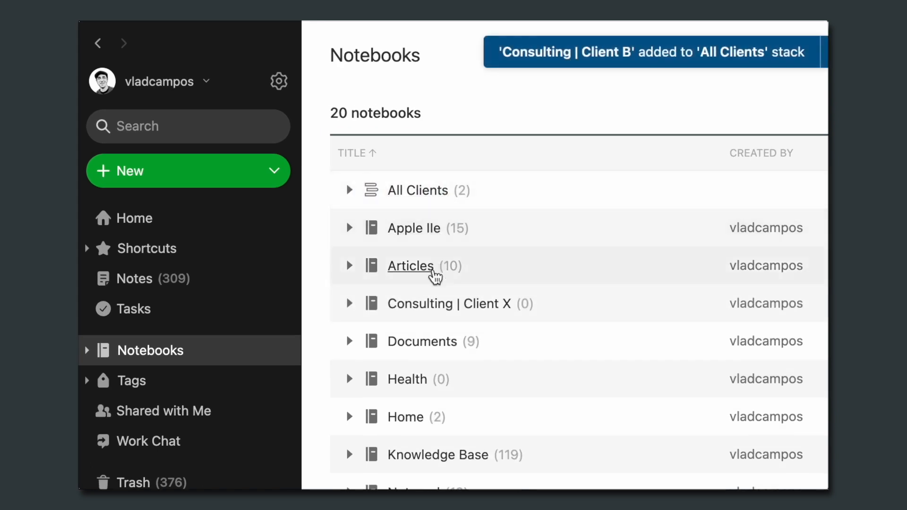
left_click_drag(415, 306, 411, 192)
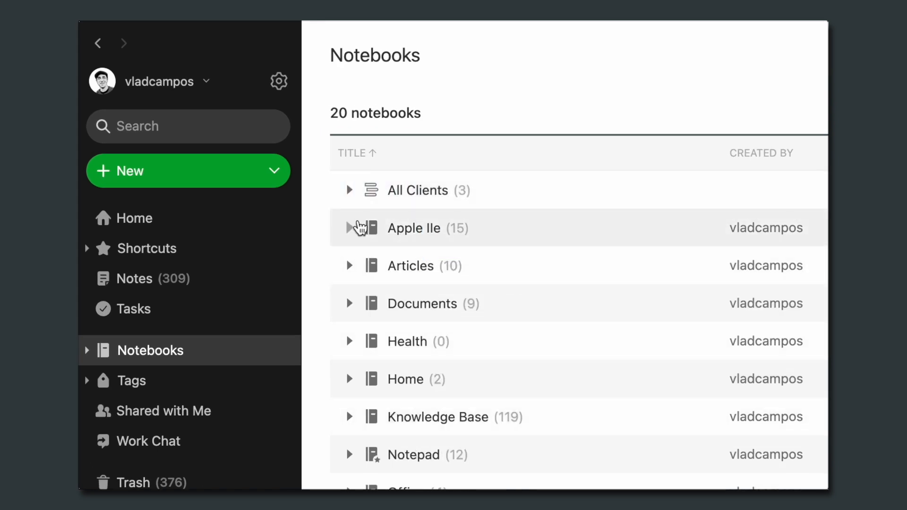
Step: Expand the All Clients stack and look through the notebooks grouped inside it
left_click(350, 189)
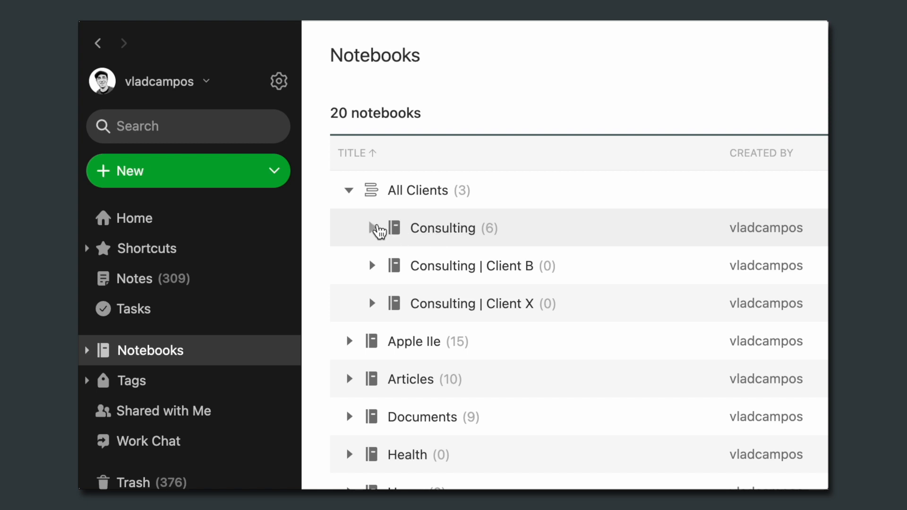
left_click(376, 229)
left_click(375, 229)
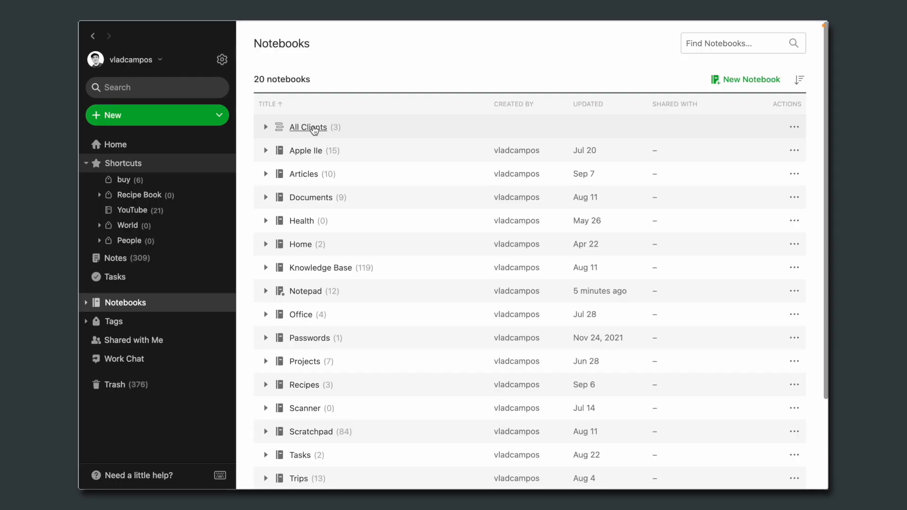
Step: Add the All Clients stack to Shortcuts between YouTube and World, and collapse its entry there
left_click_drag(314, 130, 182, 222)
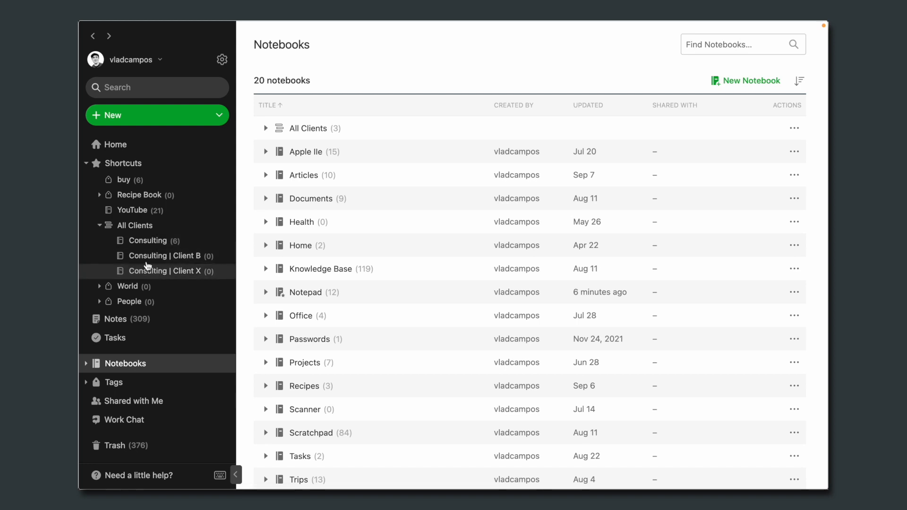
left_click(100, 226)
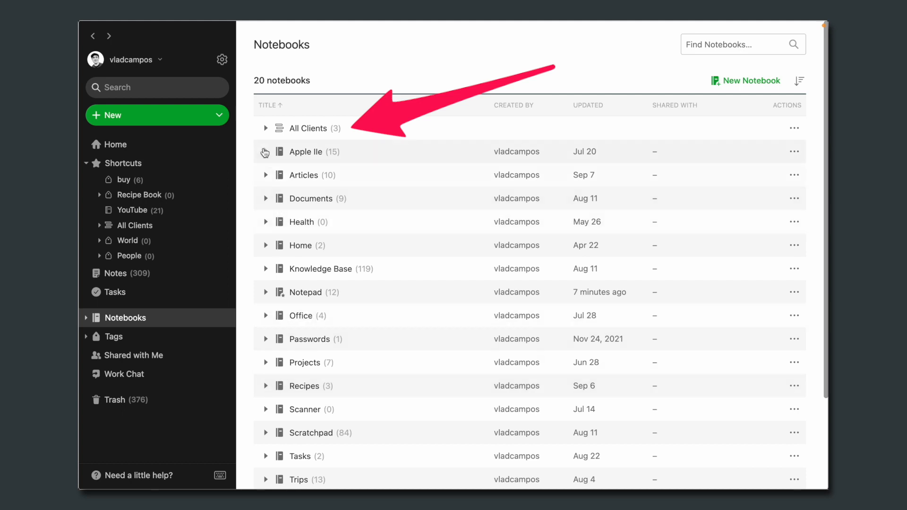
Step: In the "Consulting | Client B" notebook of the All Clients stack, create two notes titled "Summary" and "Sessions"
left_click(266, 128)
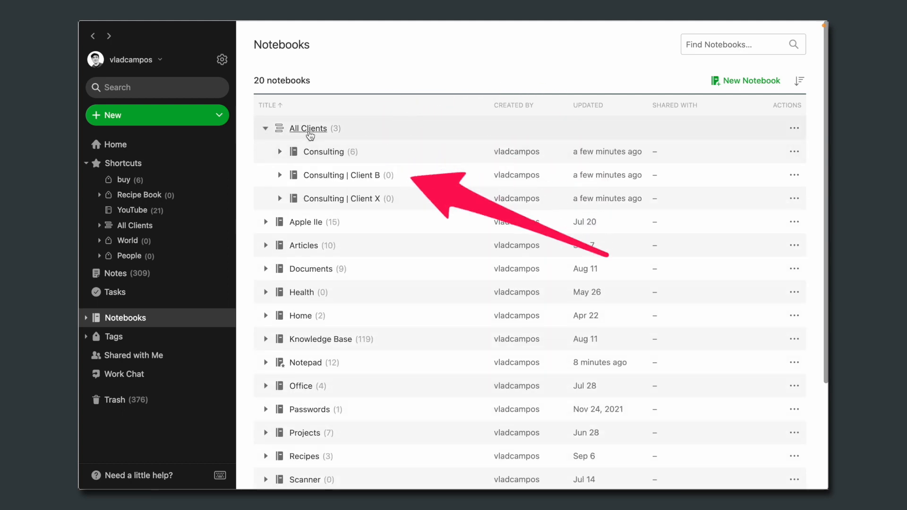
left_click(371, 176)
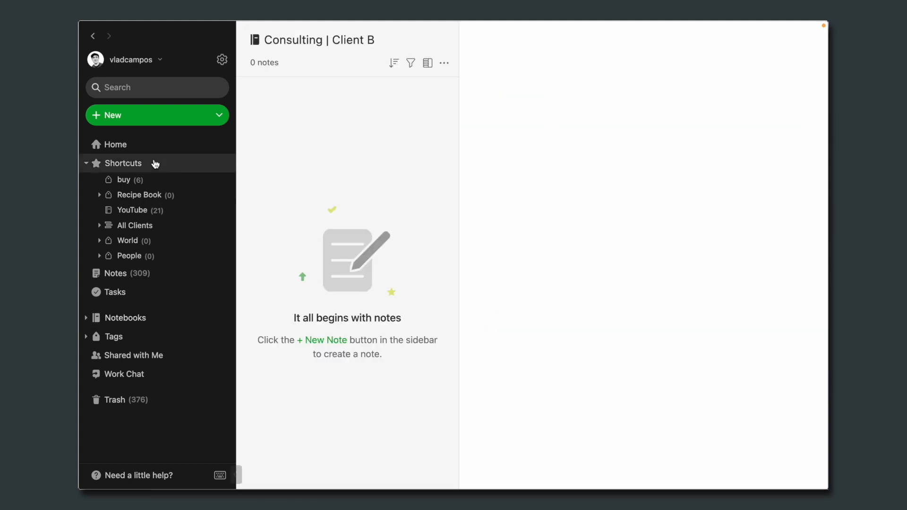
left_click(156, 117)
type("S")
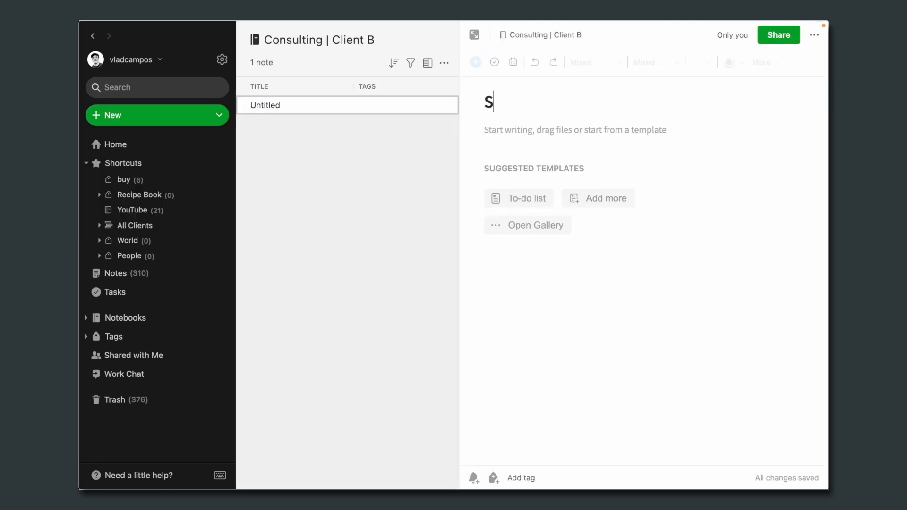
type("ummary")
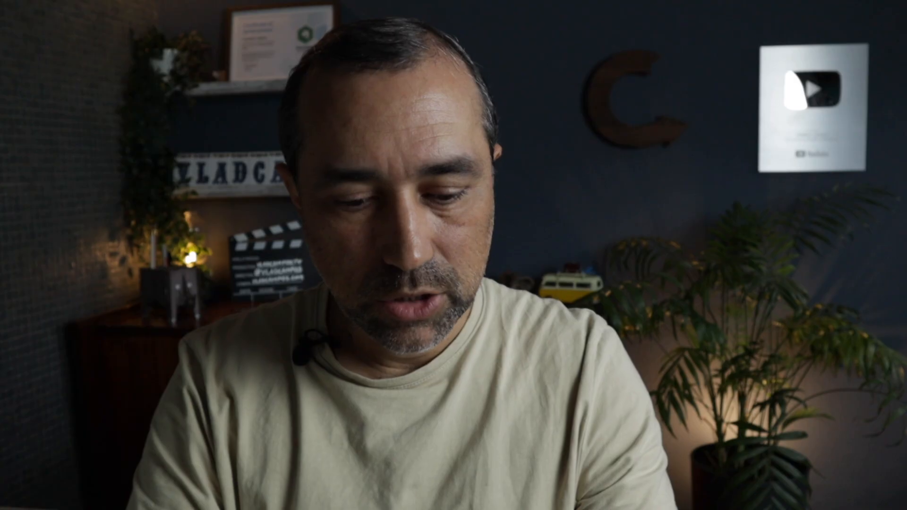
type("o")
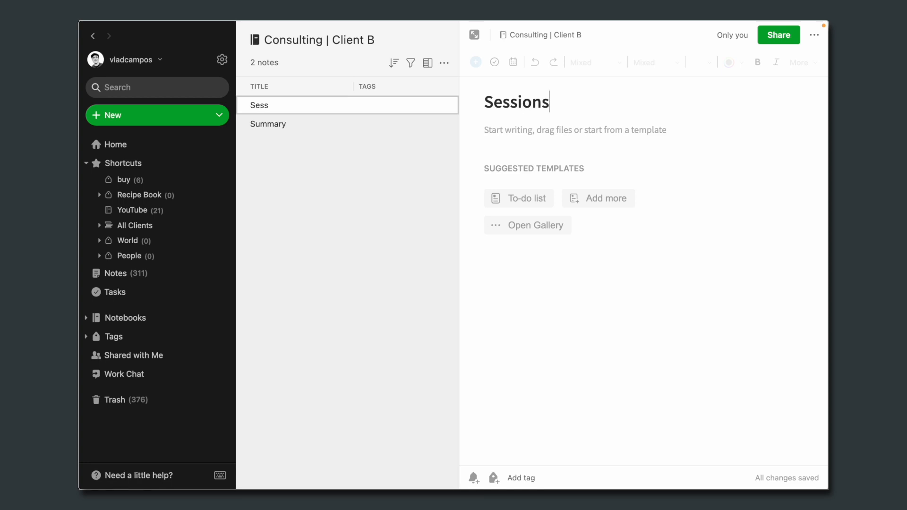
left_click(364, 276)
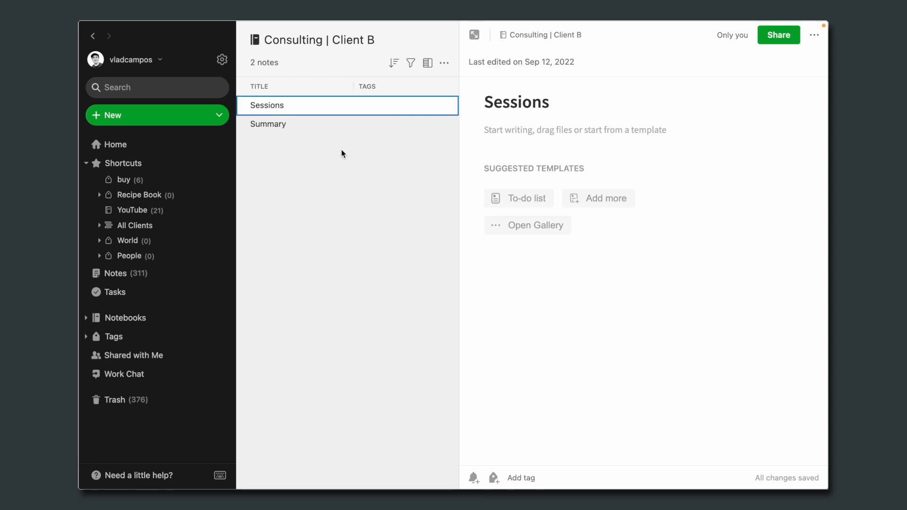
Step: Add a reminder with no date to the Sessions note and another to the Summary note
left_click(475, 476)
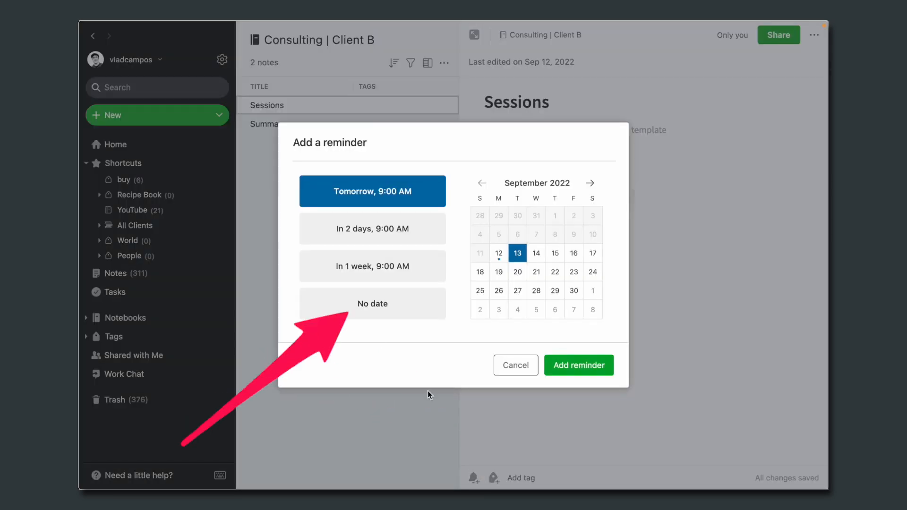
left_click(396, 309)
left_click(579, 365)
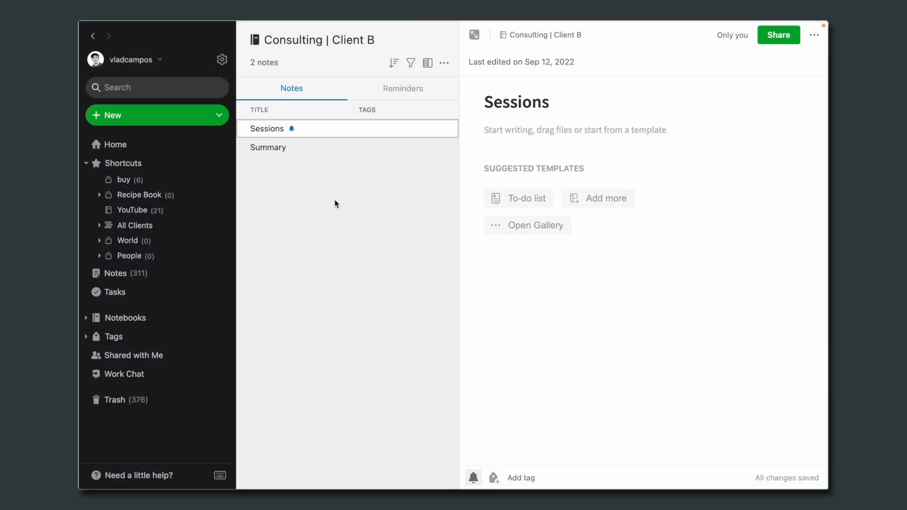
left_click(292, 148)
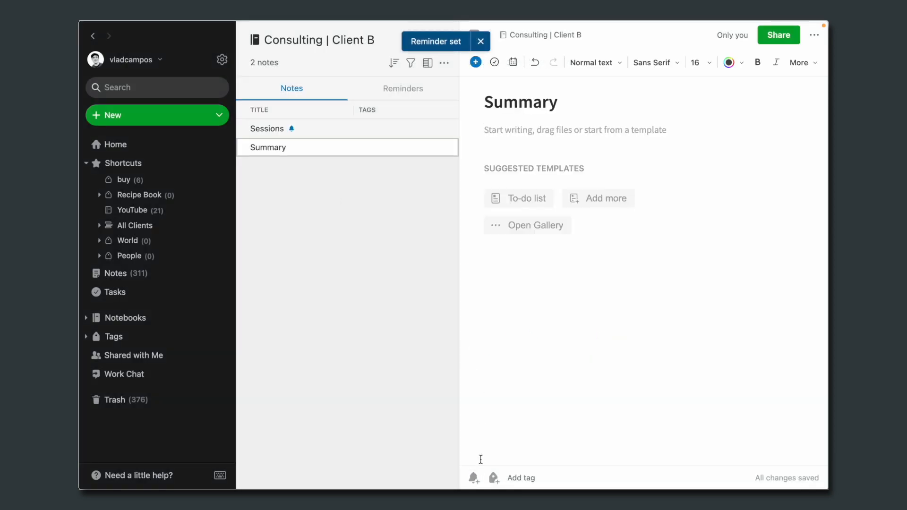
left_click(474, 477)
left_click(372, 303)
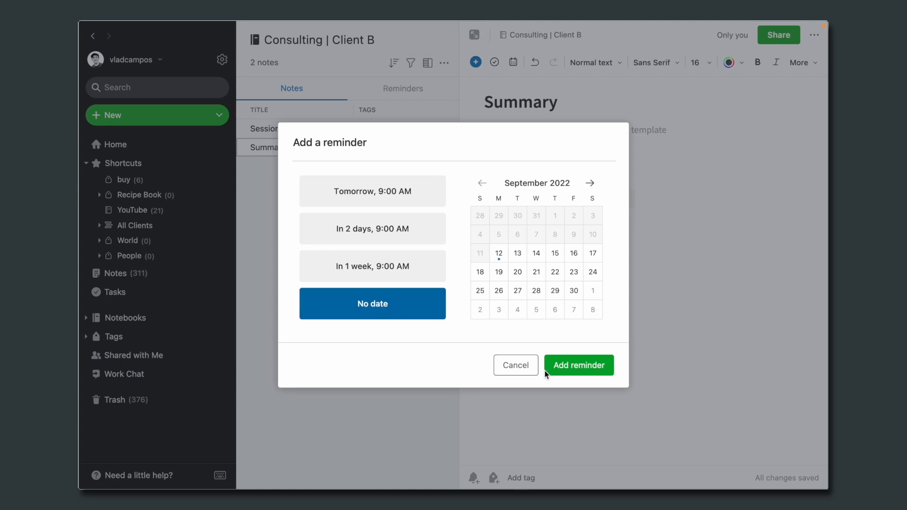
left_click(548, 371)
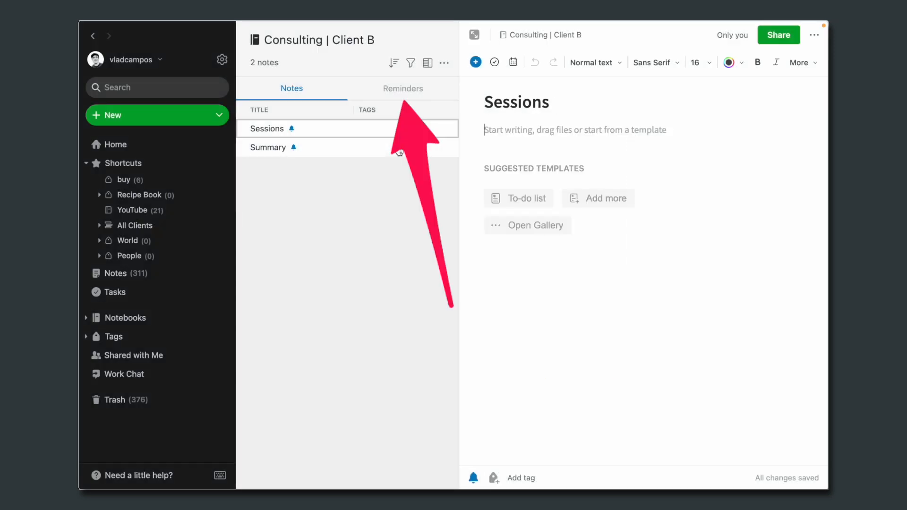
Step: Compare the notebook's Notes and Reminders lists, and view the Summary and Sessions notes among the reminders
left_click(418, 98)
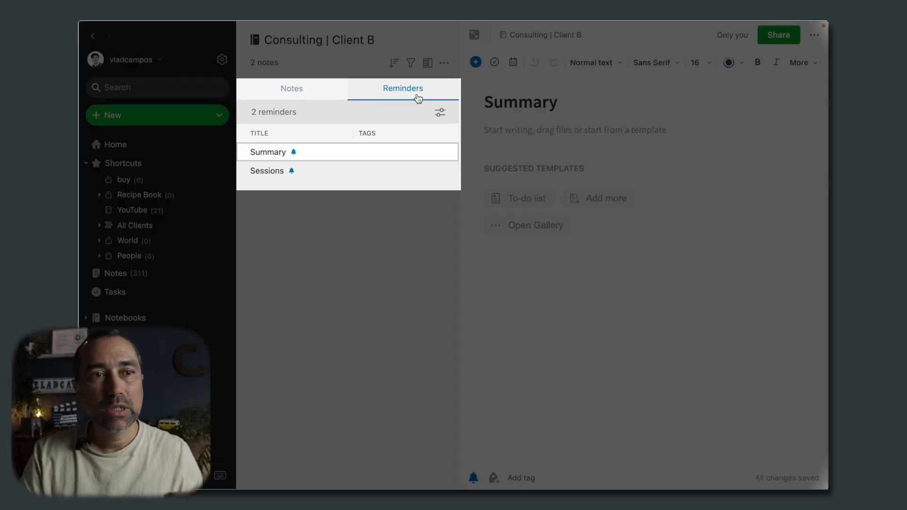
left_click(314, 93)
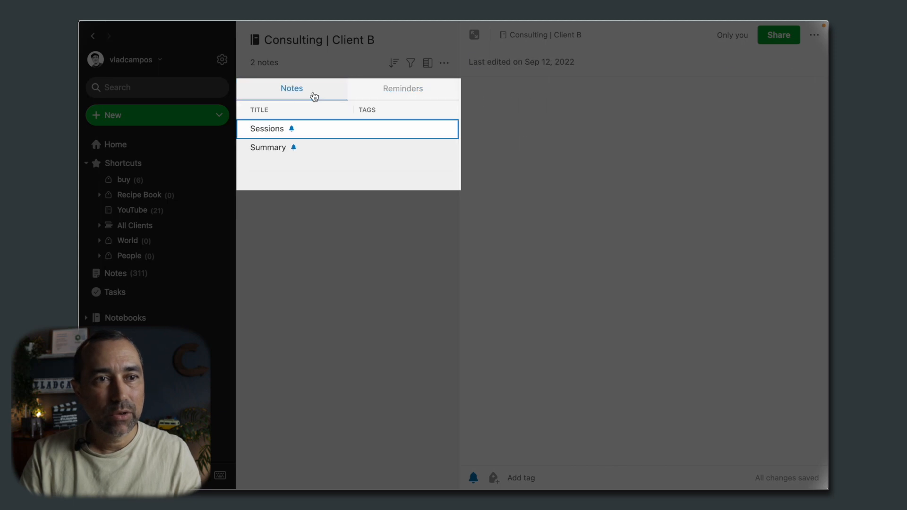
left_click(388, 93)
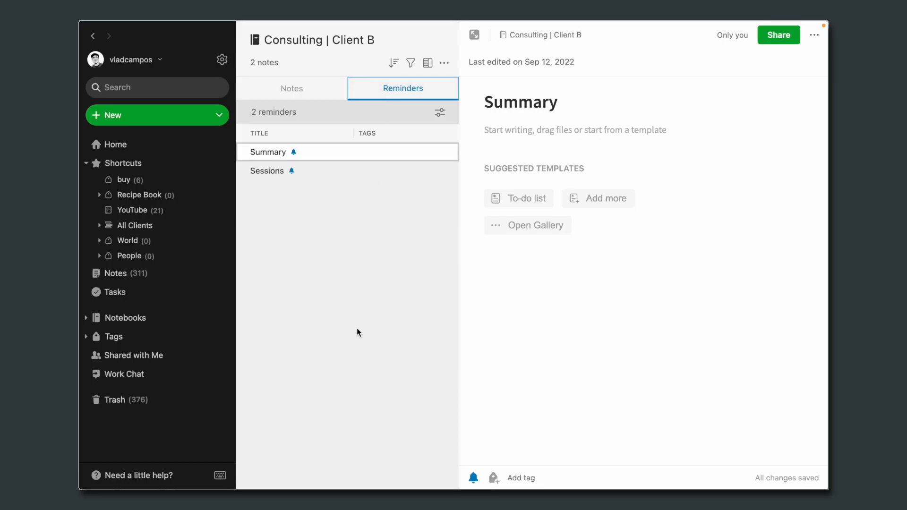
left_click(323, 156)
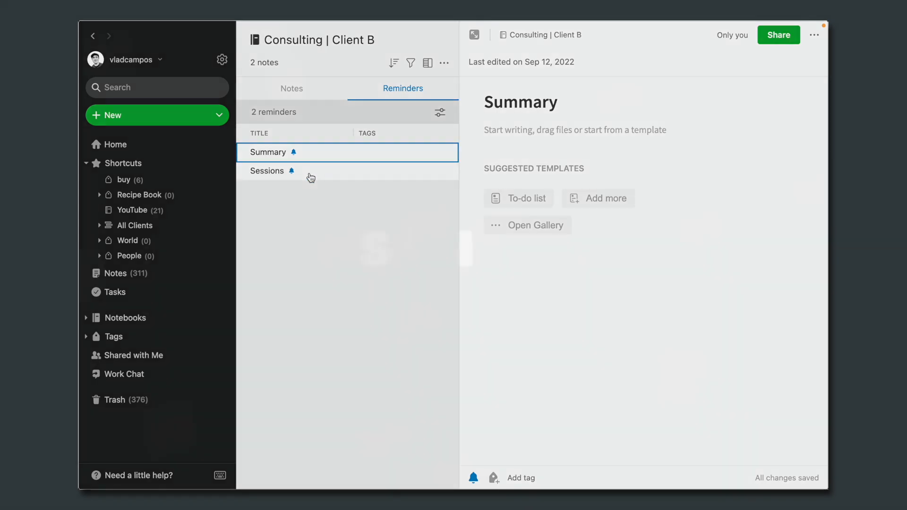
left_click(310, 173)
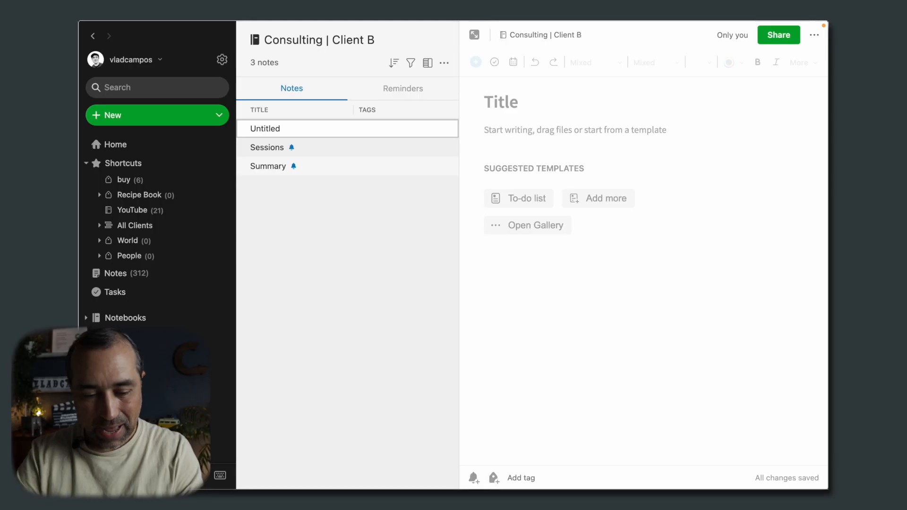
Step: Create a note titled "12 SEP 2022" and insert a link to the Sessions note in its body
type("12")
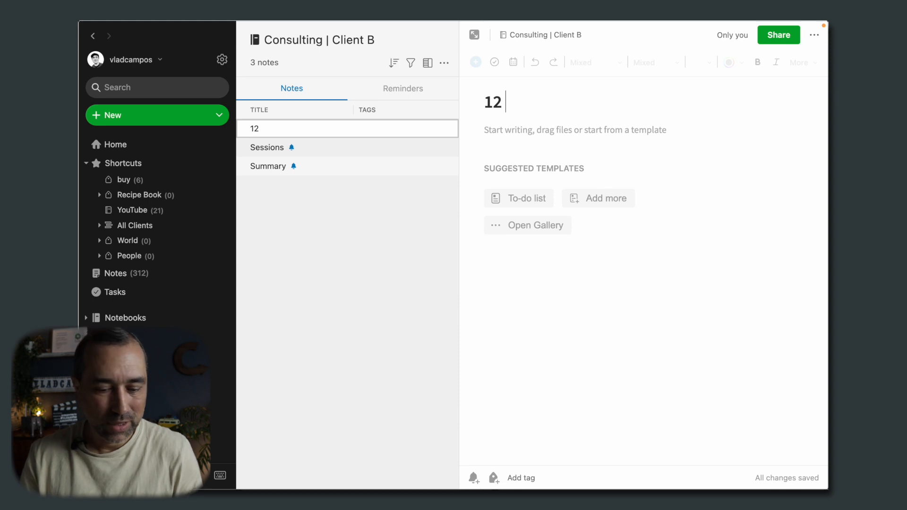
type(" SEP 20")
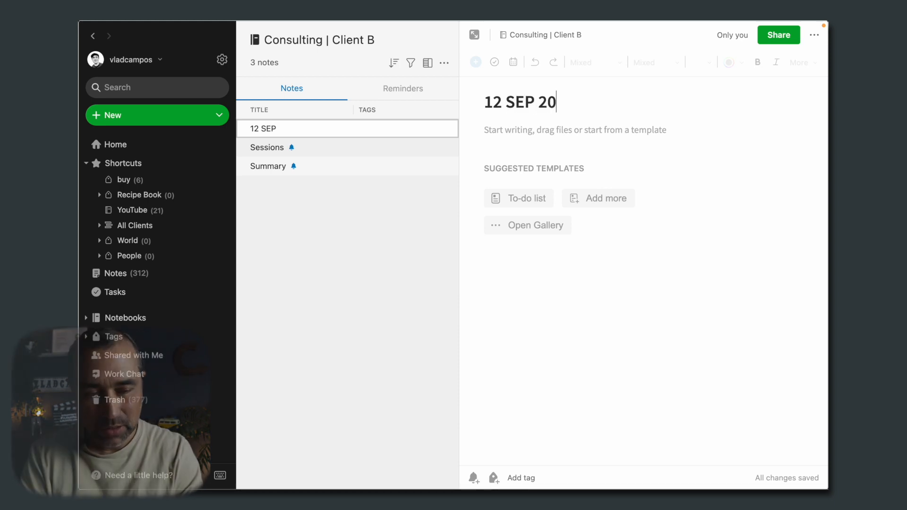
type("22")
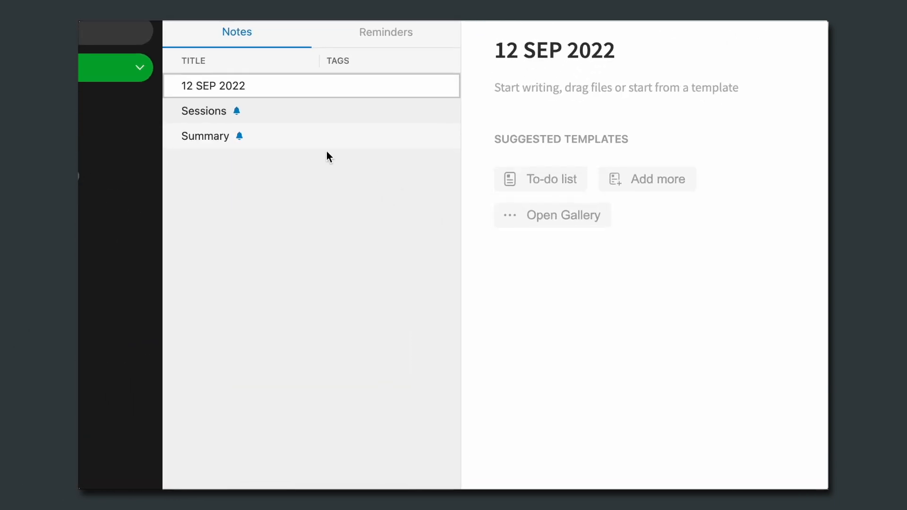
left_click_drag(272, 117, 504, 87)
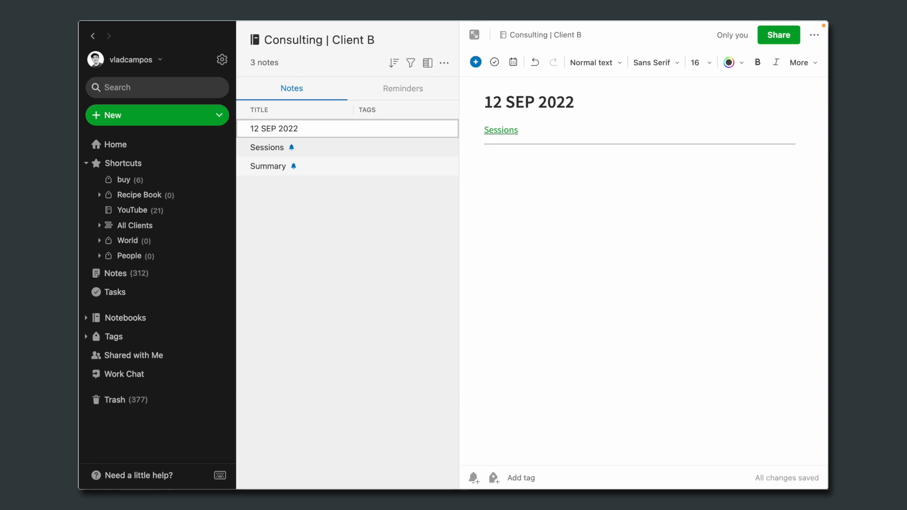
Step: Below the divider in the "12 SEP 2022" note, add the separate lines "Attendees", "Tasks" and "Notes" with space between them
type("Attendees")
key("Return")
key("Return")
type("Tasks")
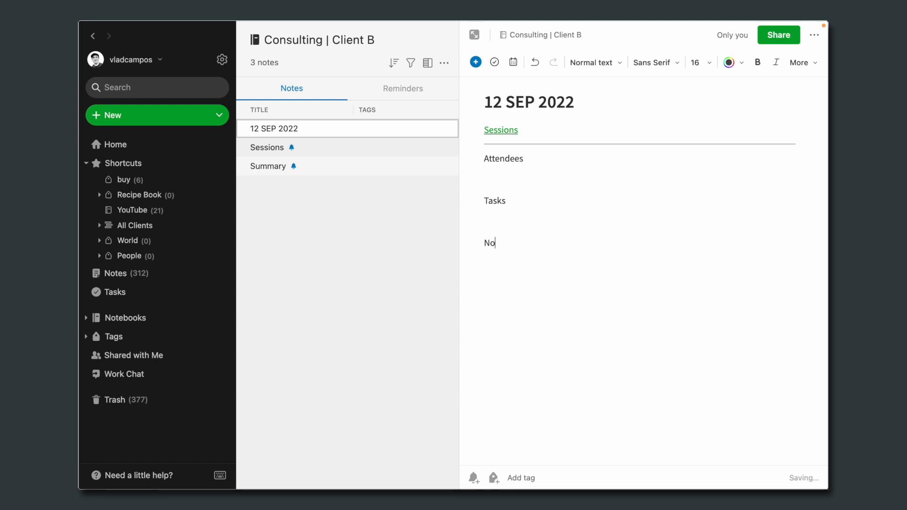
Step: Format the "Attendees", "Tasks" and "Notes" lines in the "12 SEP 2022" note as Medium headers
double_click(503, 158)
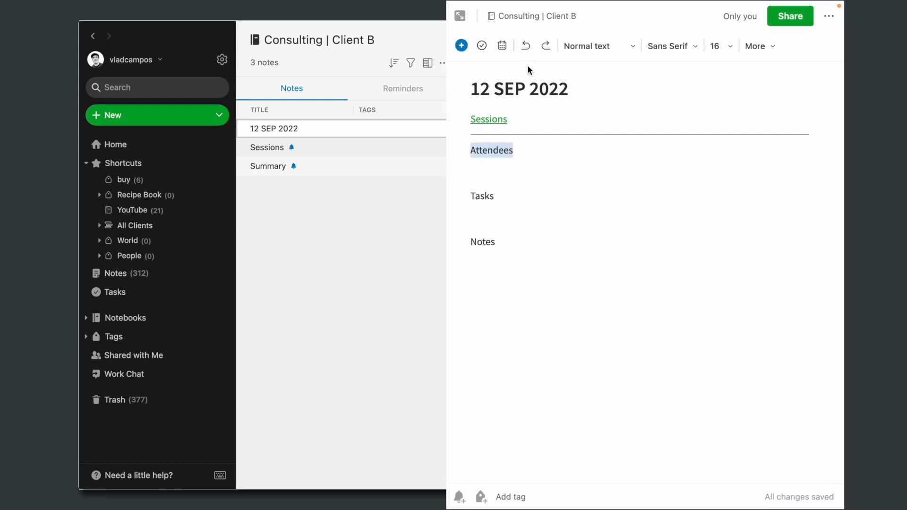
left_click(607, 65)
mouse_move(626, 145)
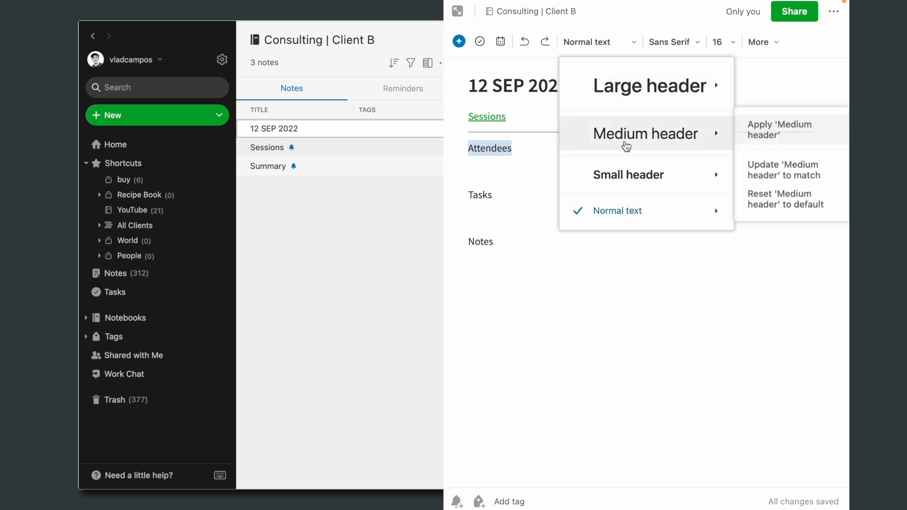
left_click(756, 138)
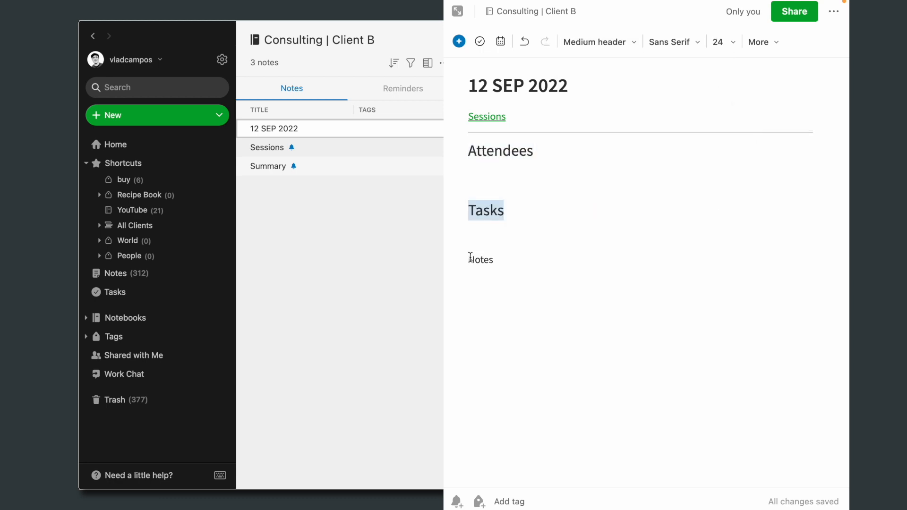
left_click(468, 257)
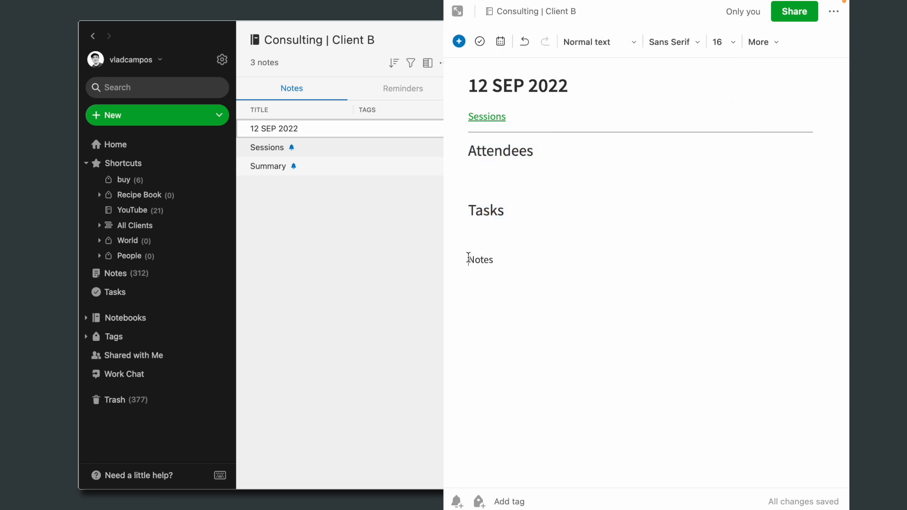
type("##")
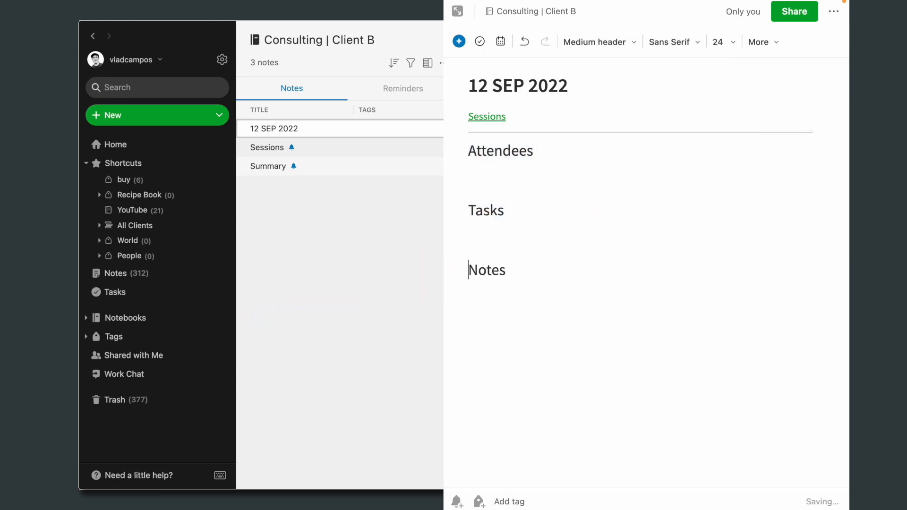
Step: Color the "Attendees" heading blue and update the Medium header style to match it
double_click(492, 159)
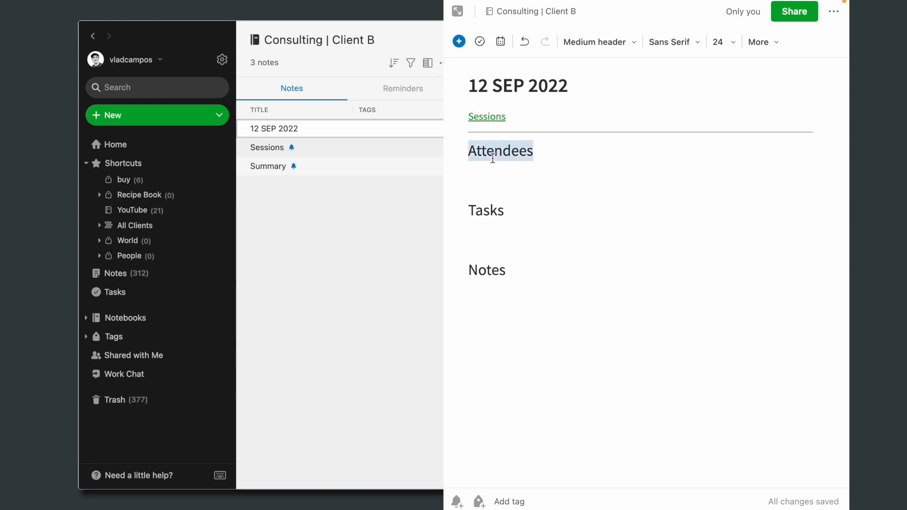
left_click(775, 46)
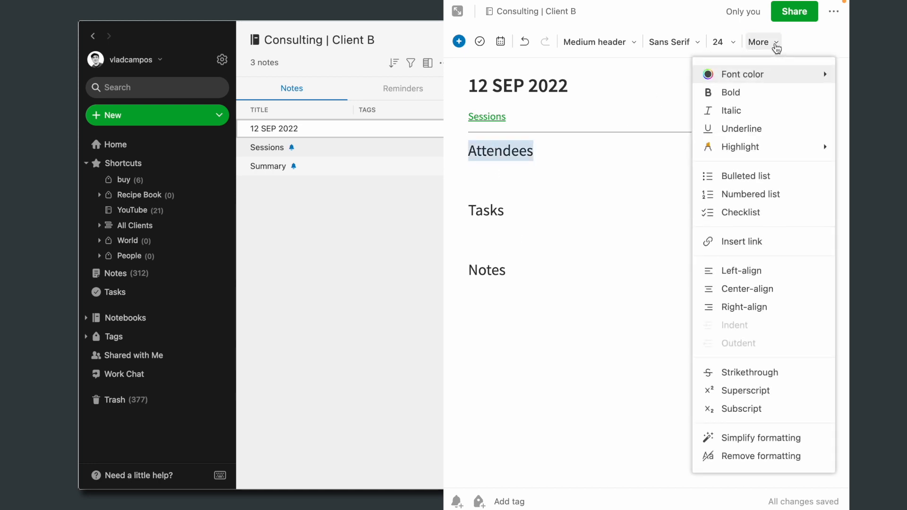
mouse_move(761, 69)
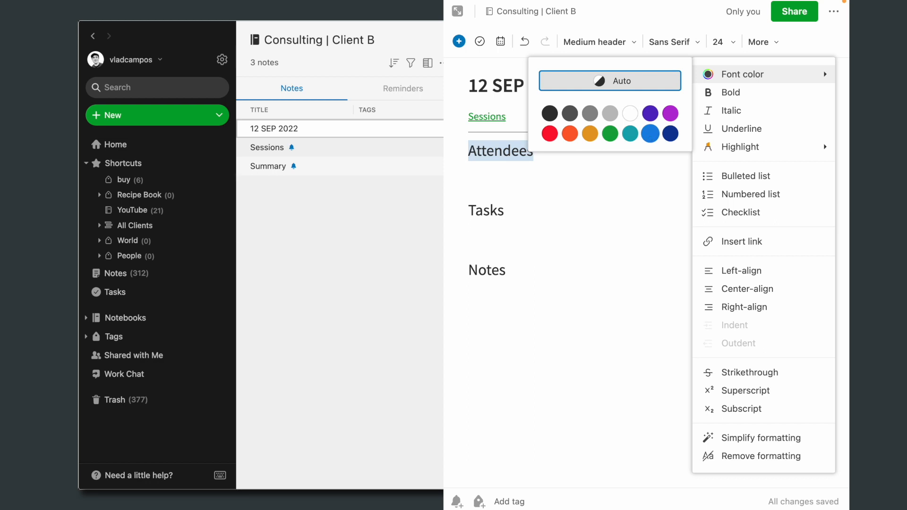
left_click(650, 134)
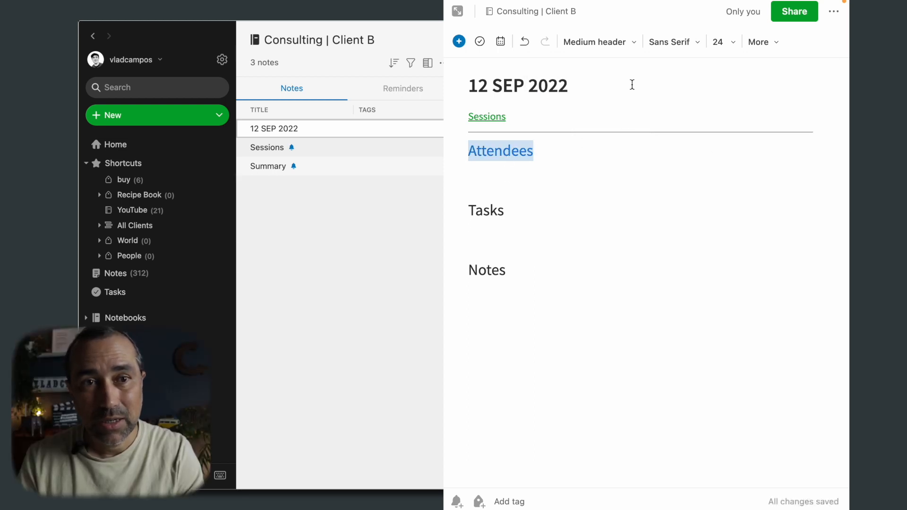
left_click(630, 43)
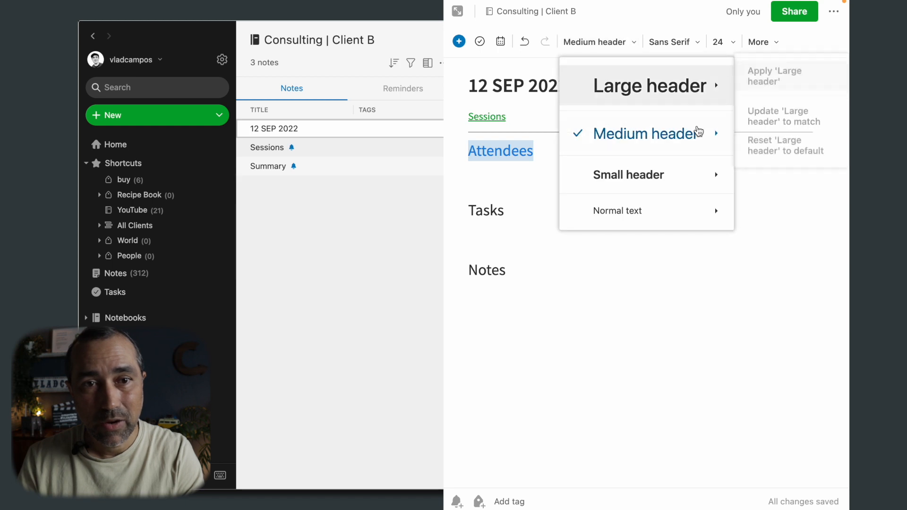
mouse_move(713, 132)
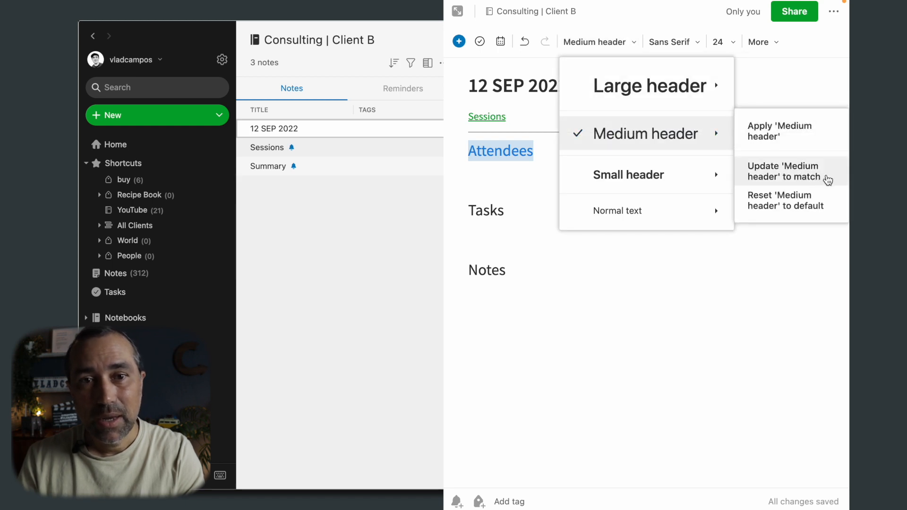
left_click(828, 180)
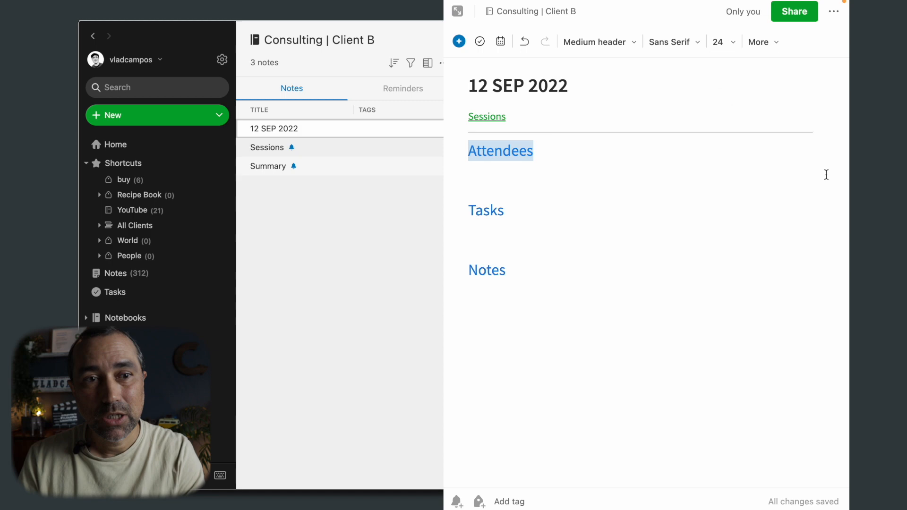
left_click(670, 289)
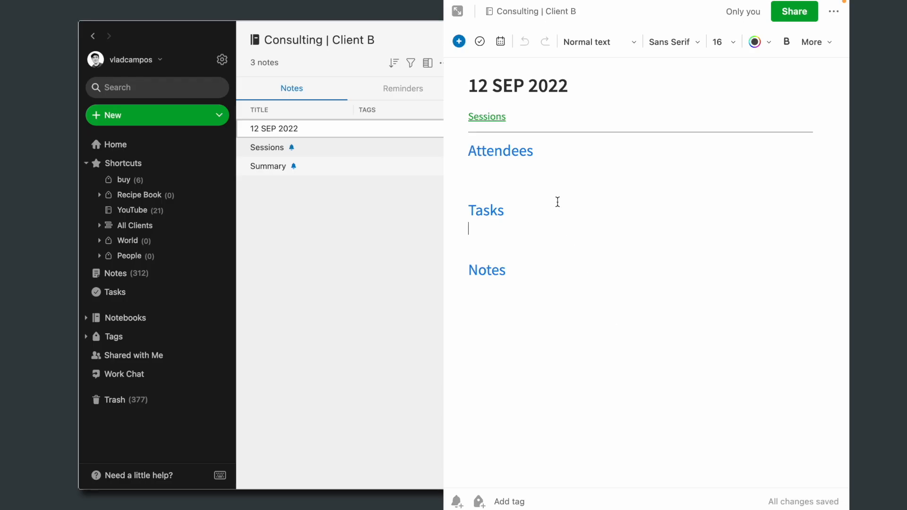
Step: Follow the link to the Sessions note, add the text "Schedule a Session" and link it to the website address
left_click(494, 119)
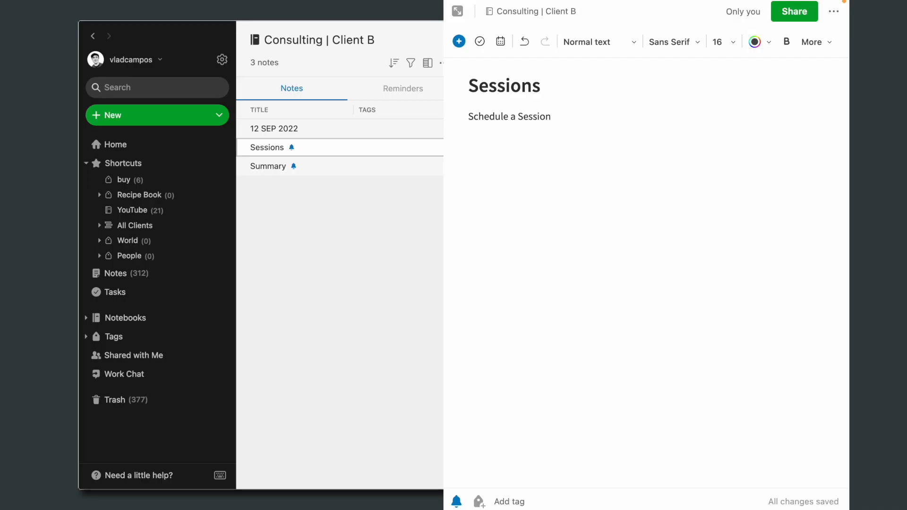
key("super+a")
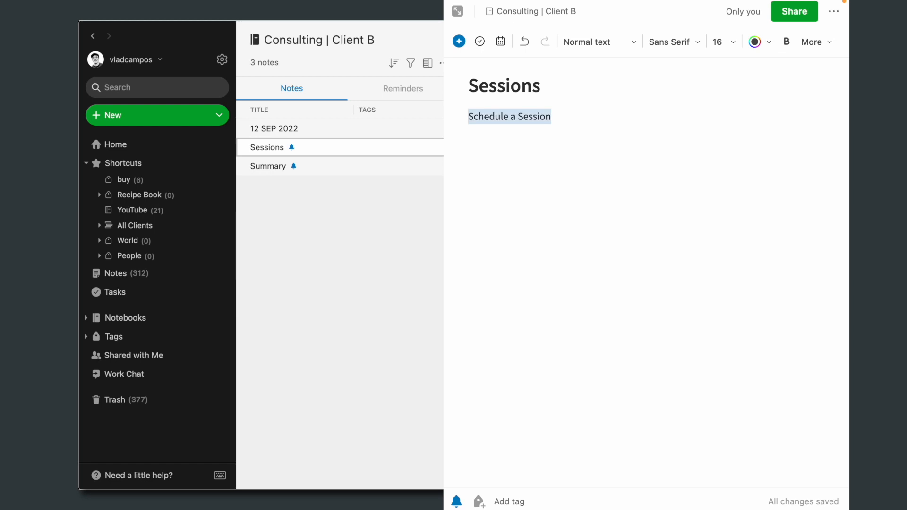
key("super+k")
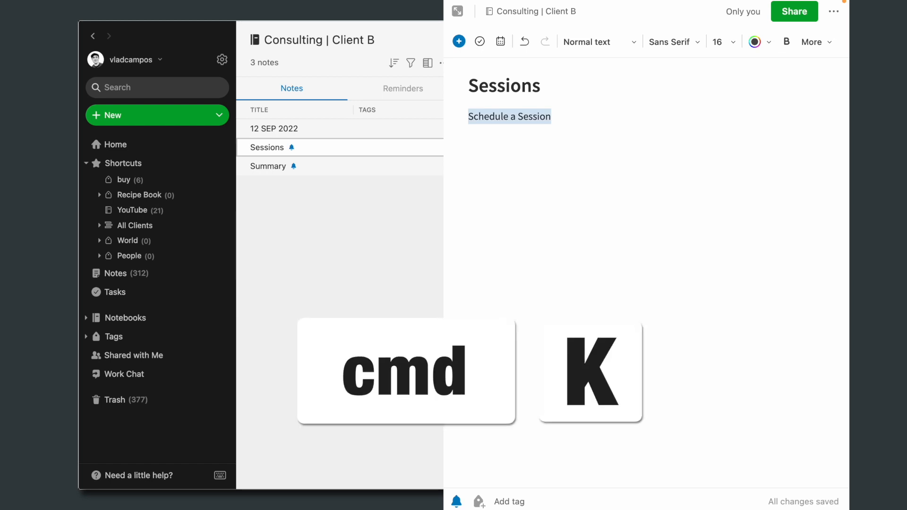
type("http://vladcampos")
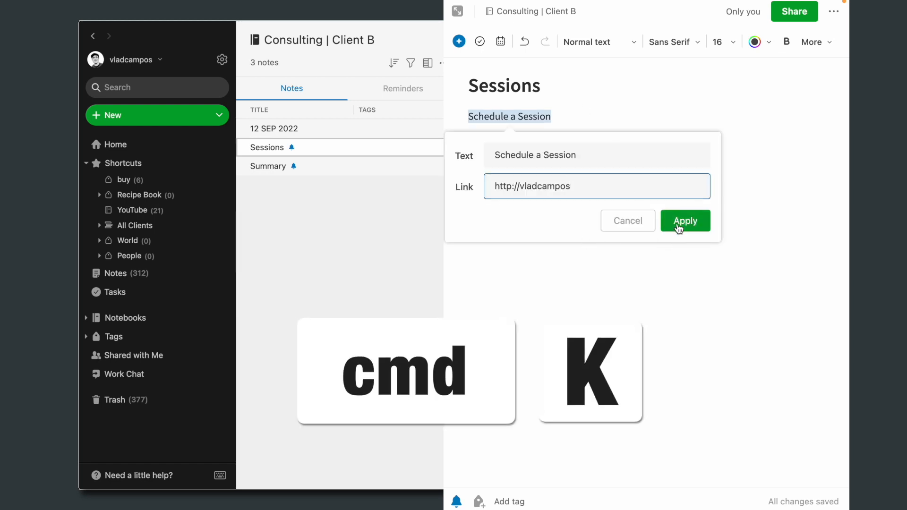
left_click(696, 231)
Step: Add a divider below the scheduling link and, under it, the heading "Session" as a blue Medium header
type("Session")
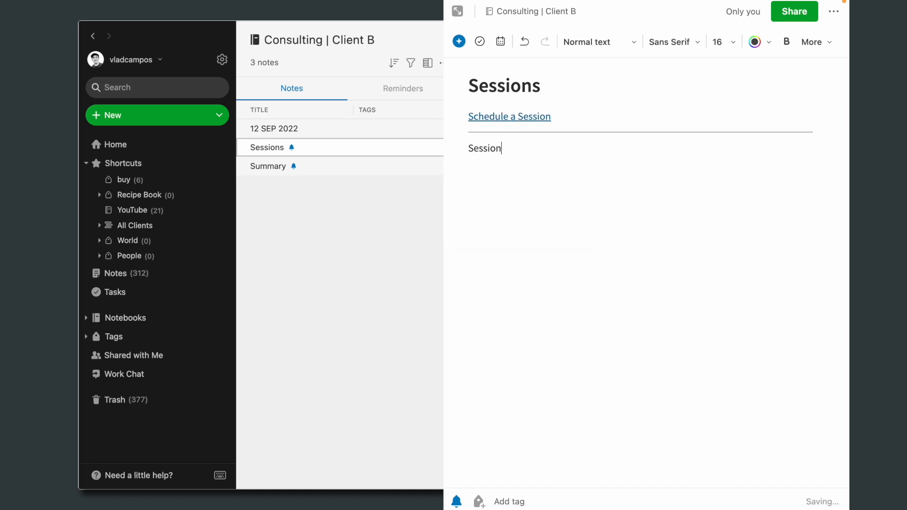
left_click(620, 43)
mouse_move(644, 133)
left_click(766, 135)
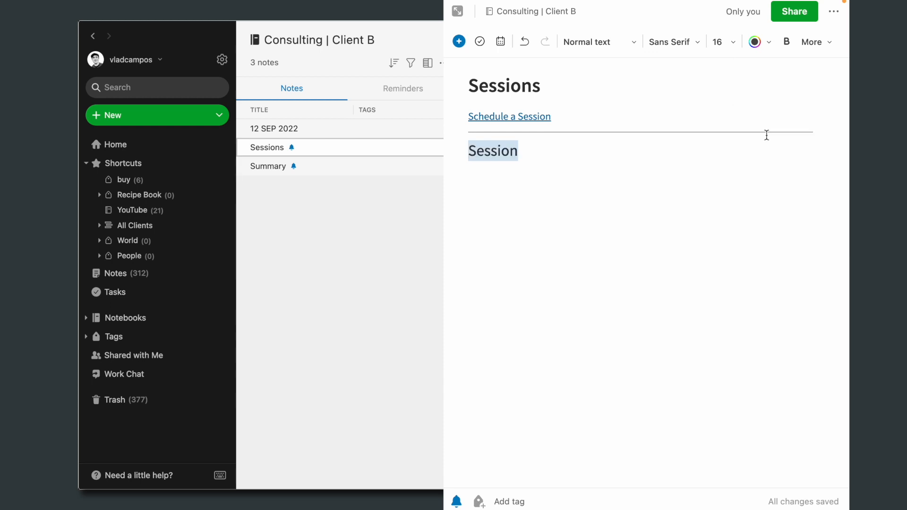
left_click(488, 95)
Step: Insert a three-column table under the Session heading with headers "Availability", "Date" and "Attendees" and a checkbox in each of three rows below
left_click(458, 42)
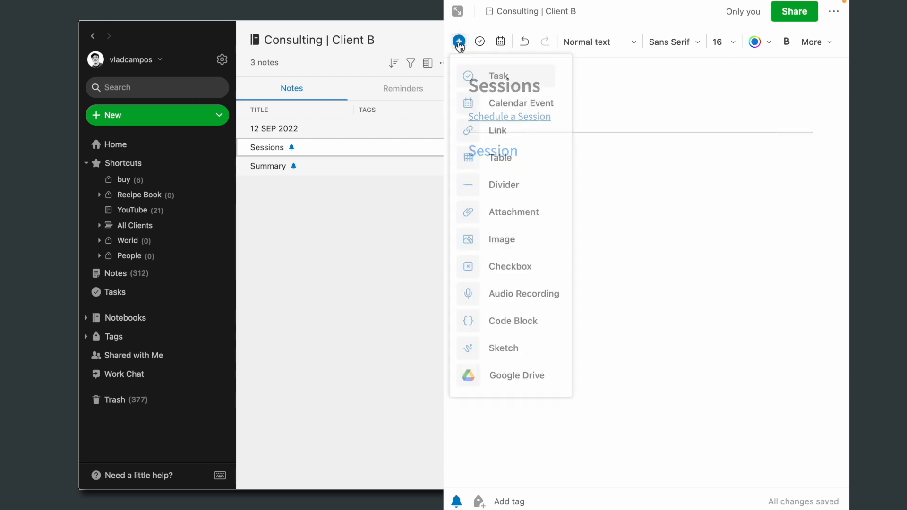
left_click(478, 160)
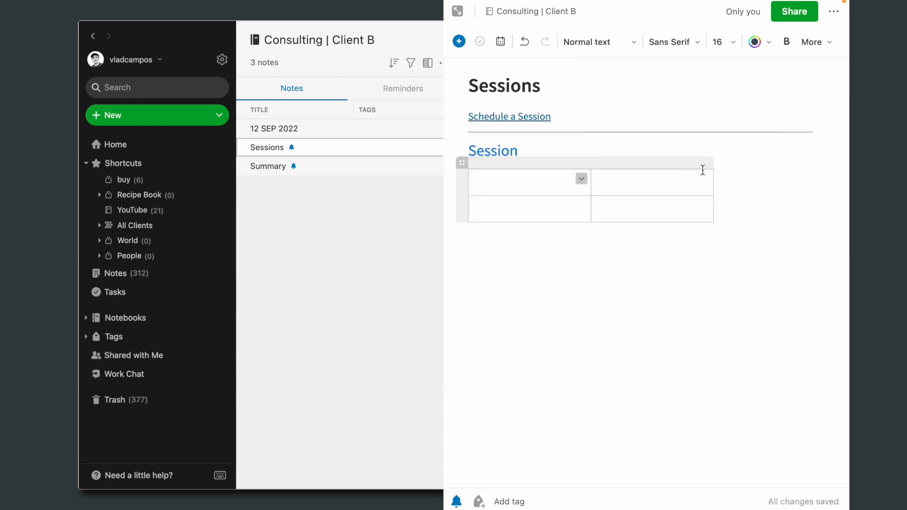
left_click(713, 155)
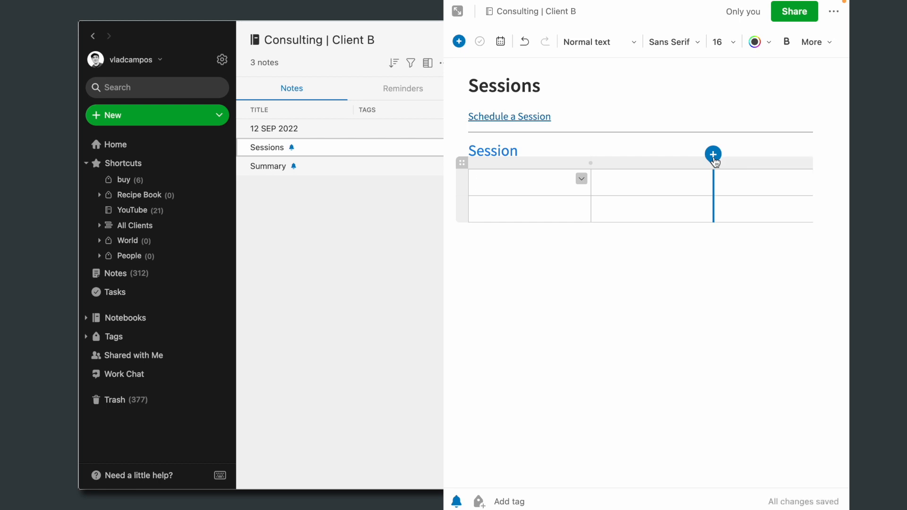
left_click(714, 158)
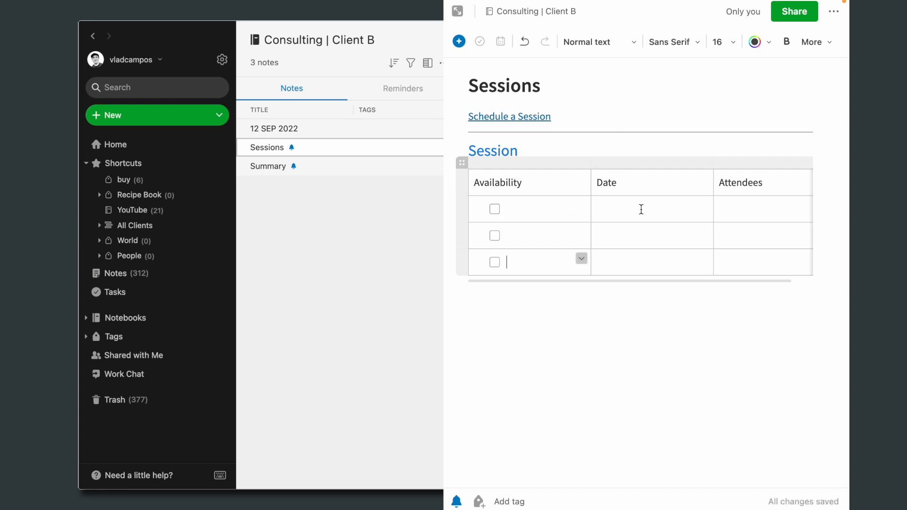
Step: Give the table's header row a blue cell background with white text, and narrow the Availability column
left_click_drag(777, 185, 575, 189)
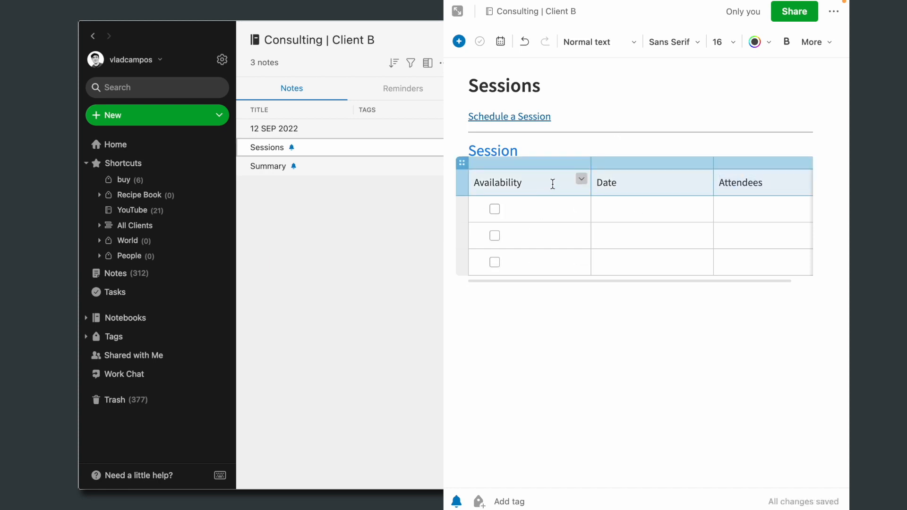
left_click(581, 180)
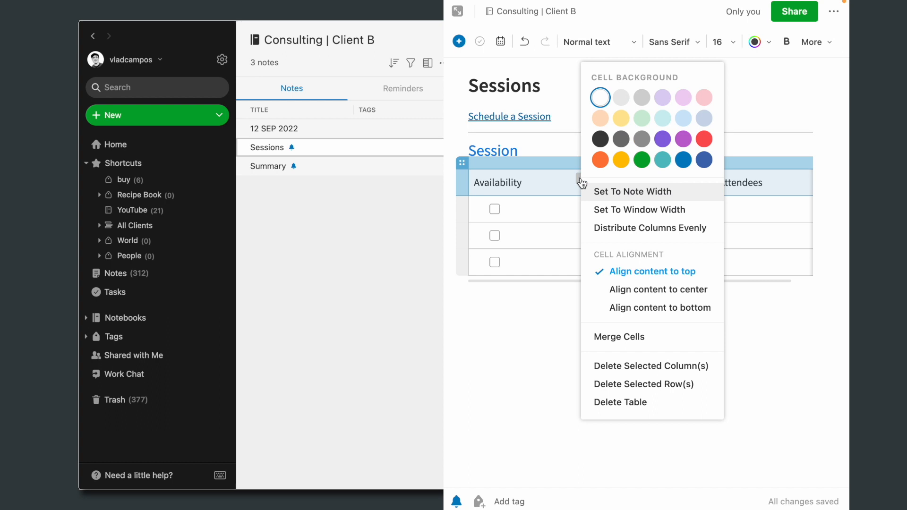
left_click(682, 161)
left_click(360, 233)
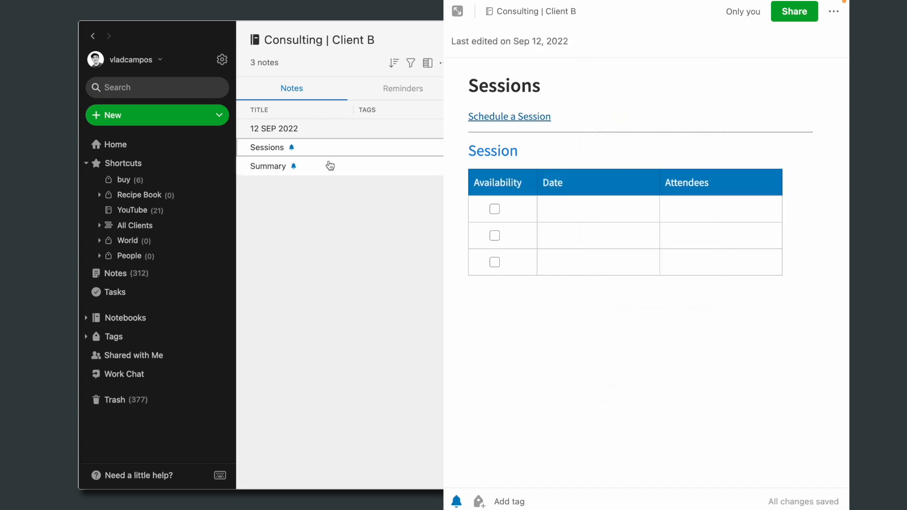
Step: Complete the first session row with a checked box, a link to the "12 SEP 2022" note and "Team", and enter "Person A" as the second row's attendee
left_click_drag(309, 130, 570, 206)
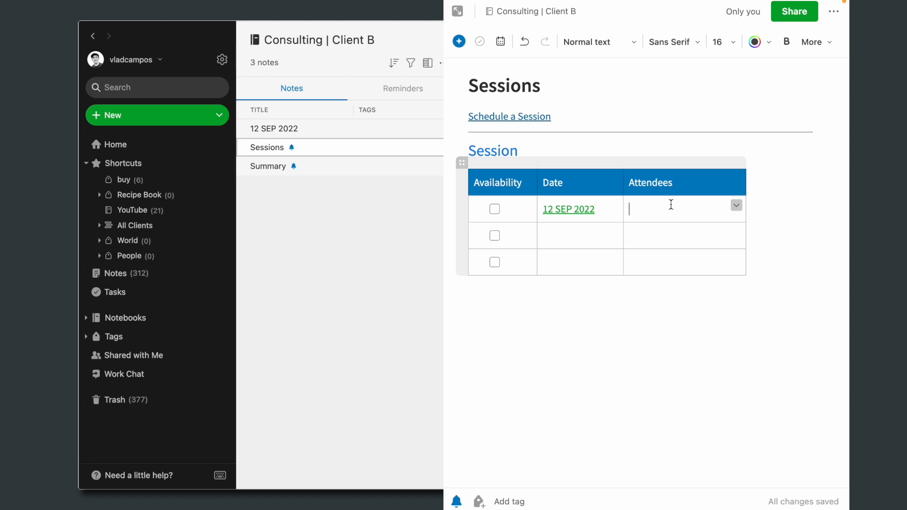
type("Team")
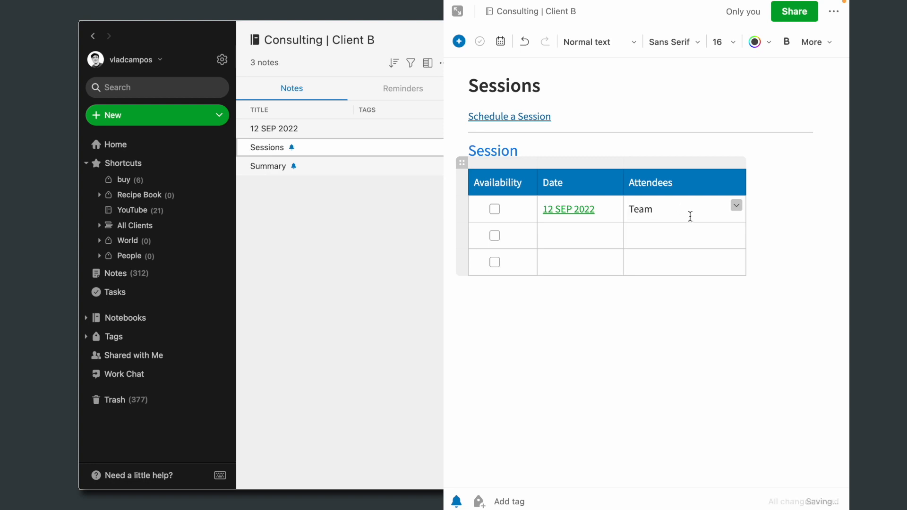
left_click(690, 229)
type("Person A")
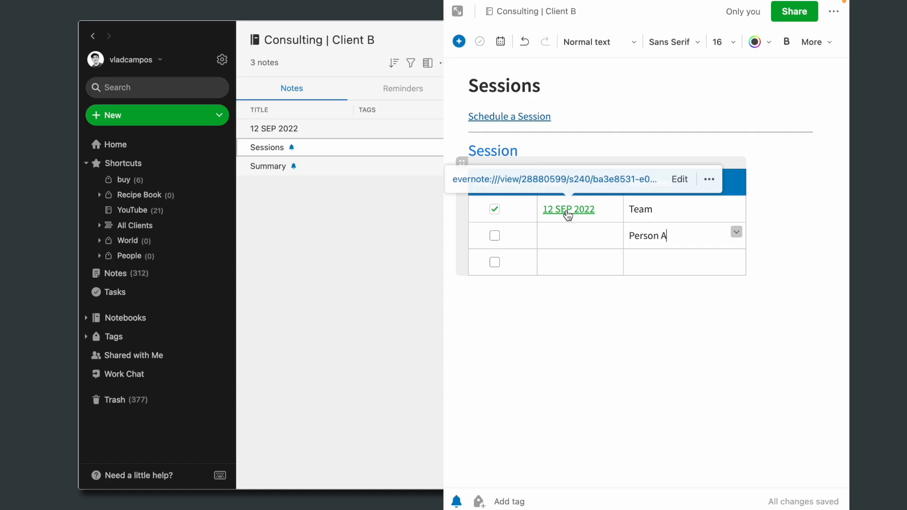
left_click(568, 212)
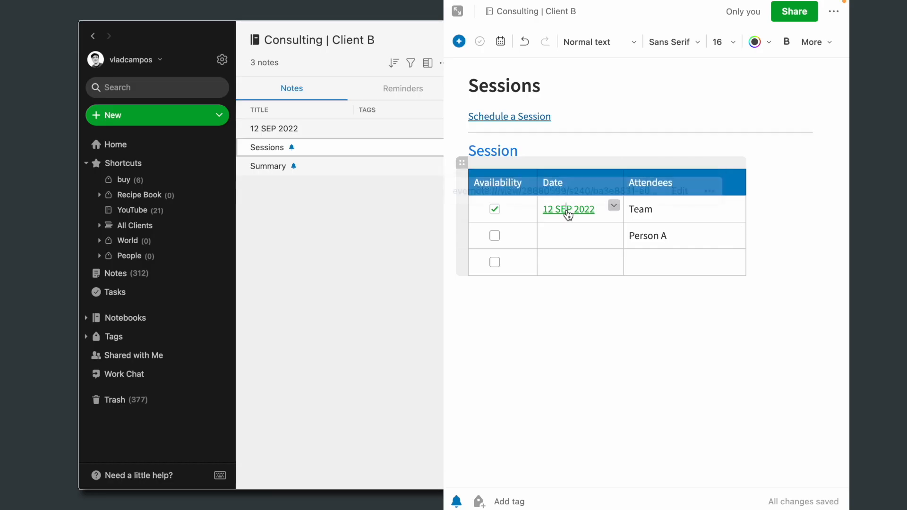
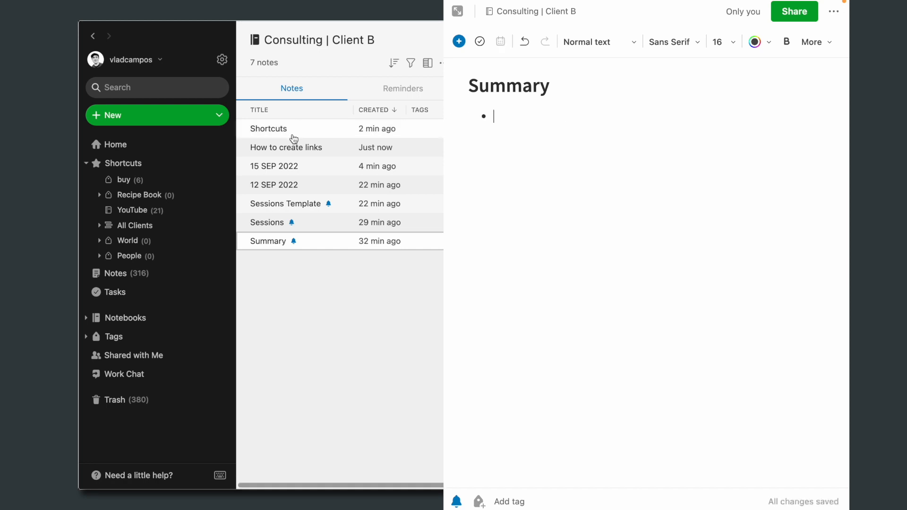
Step: Add links to the "Shortcuts" and "How to create links" notes as bullet points in the Summary note
left_click_drag(287, 135, 509, 125)
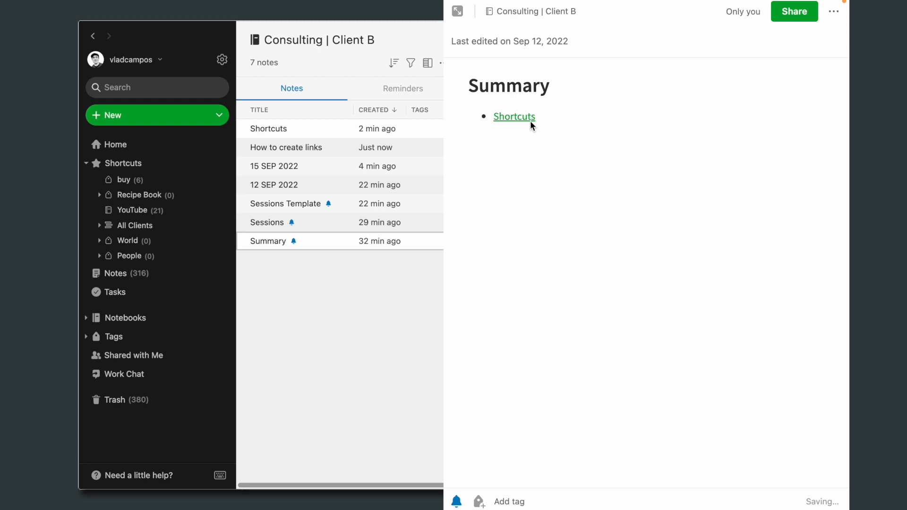
left_click_drag(286, 147, 530, 141)
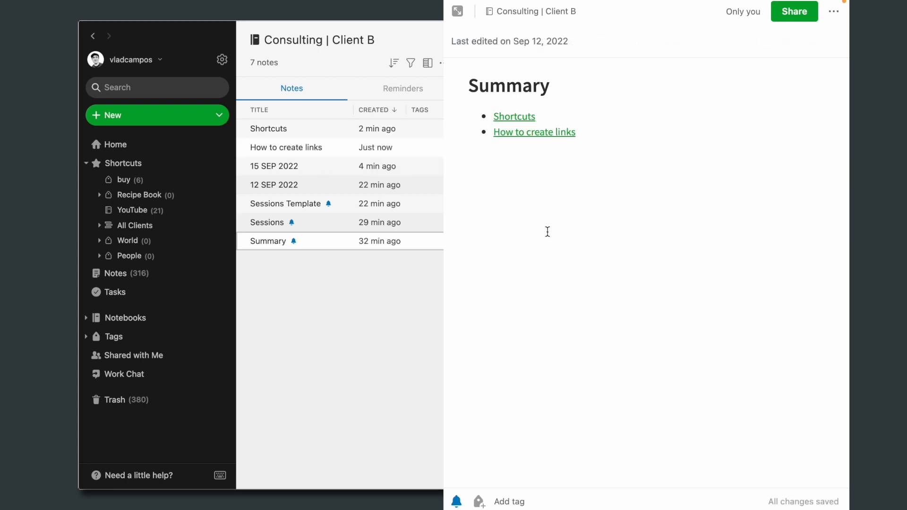
left_click_drag(471, 118, 472, 144)
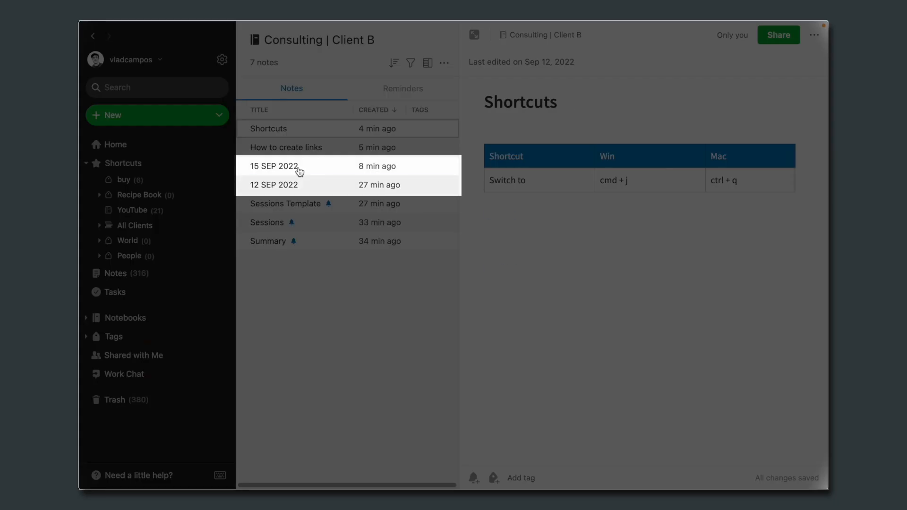
Step: Create a "Sessions" tag and apply it to both the "15 SEP 2022" and "12 SEP 2022" notes
left_click(299, 169)
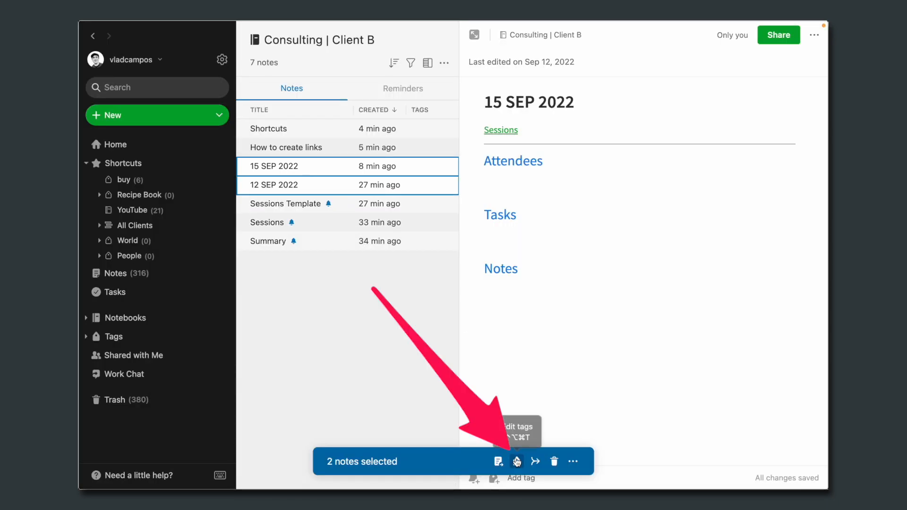
left_click(517, 461)
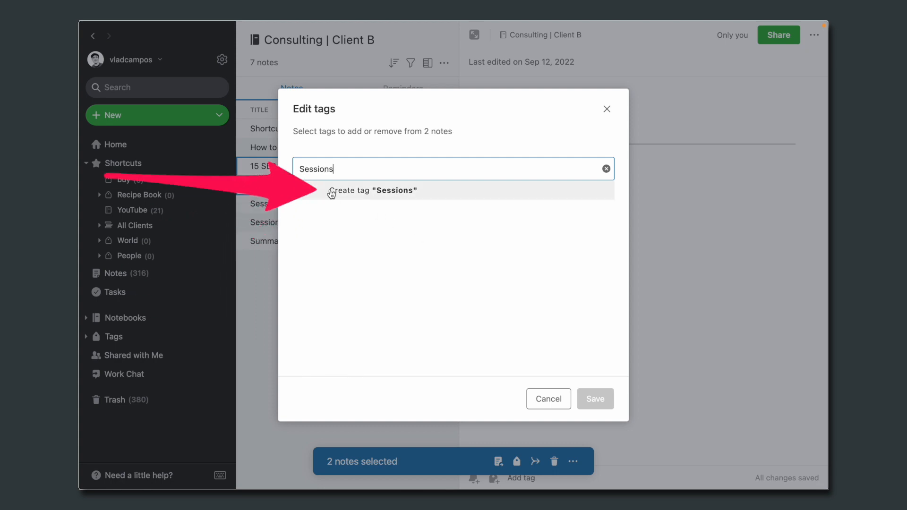
left_click(348, 191)
left_click(596, 407)
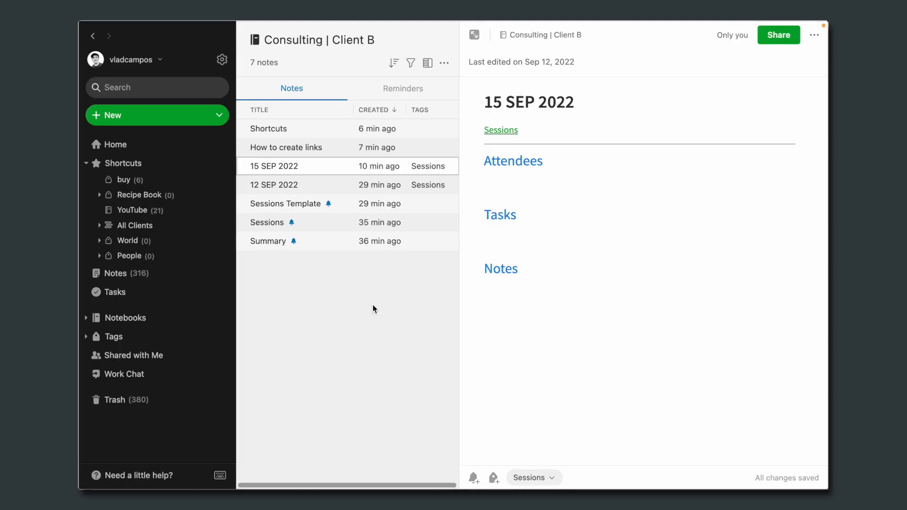
Step: Filter the Consulting | Client B notebook by the "Sessions" tag
left_click(411, 67)
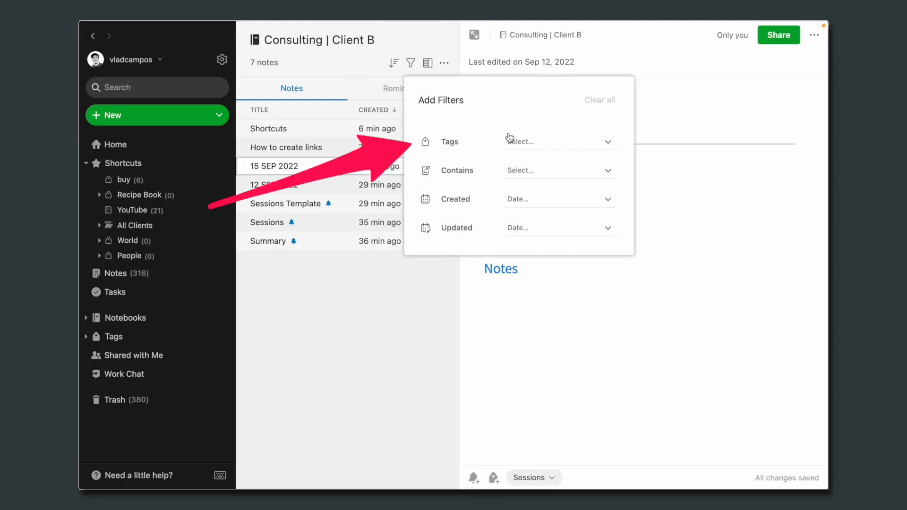
type("sess")
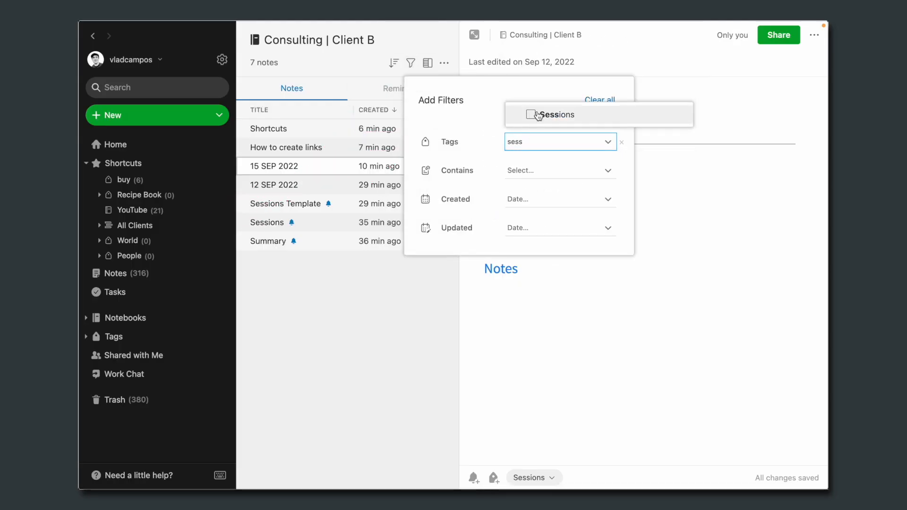
left_click(538, 115)
left_click(349, 308)
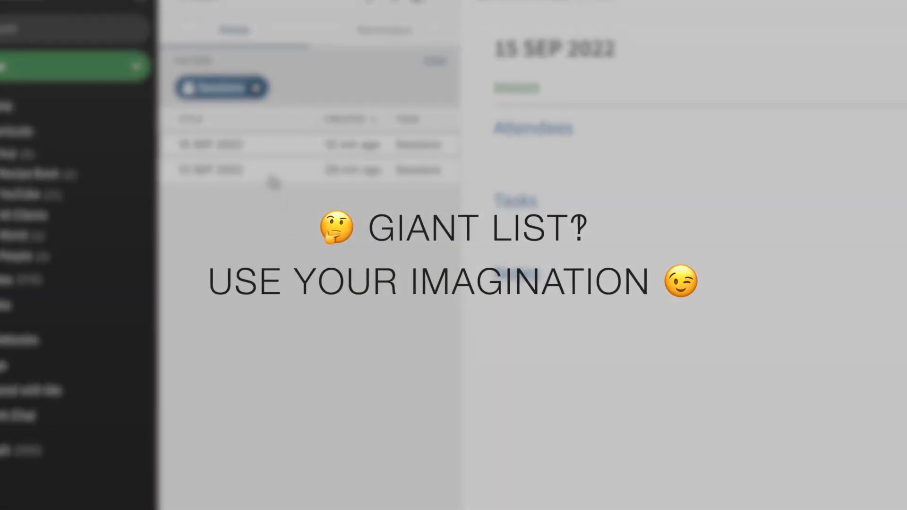
Step: Add the "Person A" tag to the "12 SEP 2022" note
left_click(273, 181)
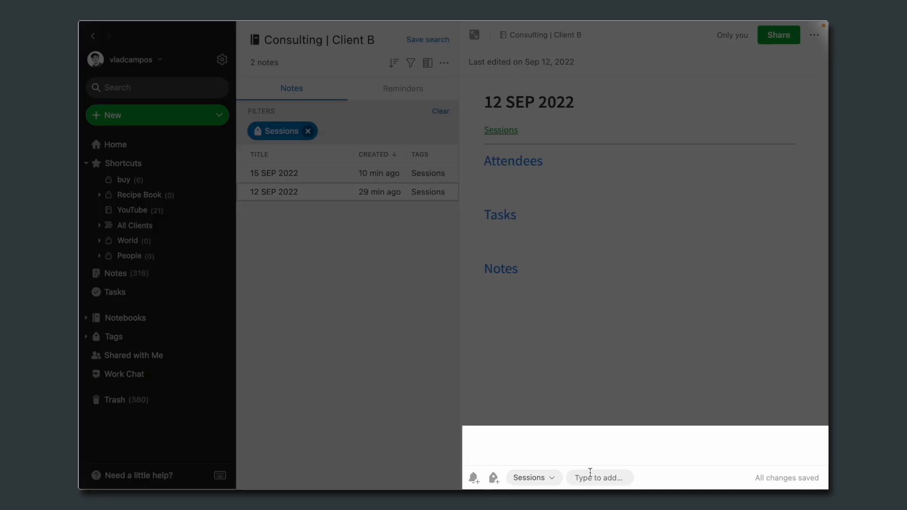
type("rso")
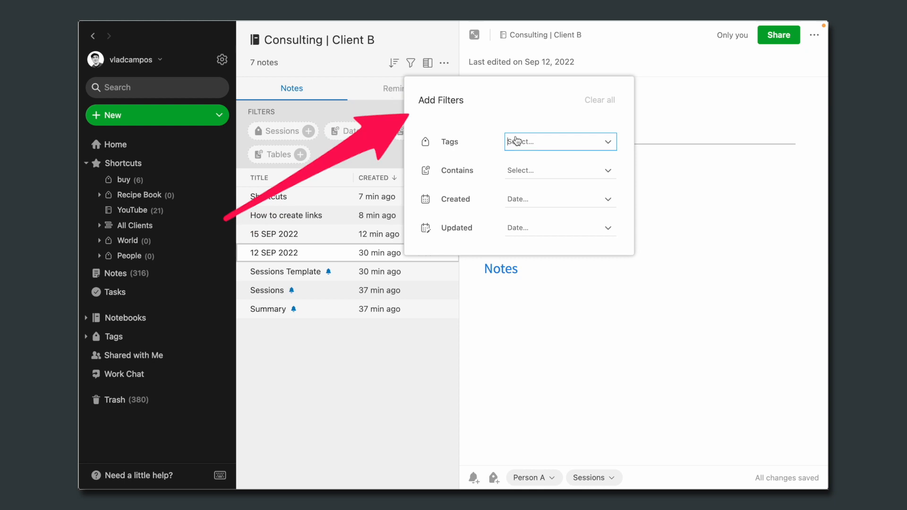
Step: Filter the notebook by the "Sessions" tag and narrow the list further with the "Person A" tag
left_click(516, 140)
type("se")
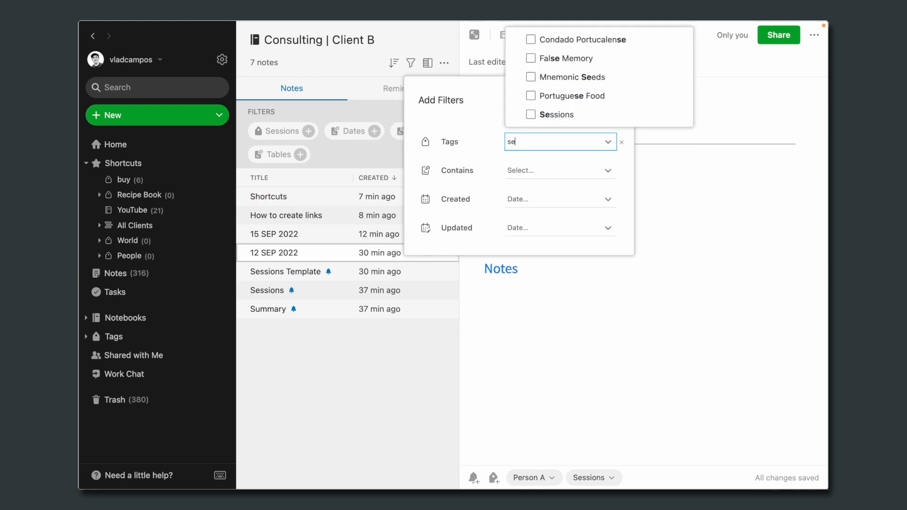
left_click(530, 114)
left_click(363, 362)
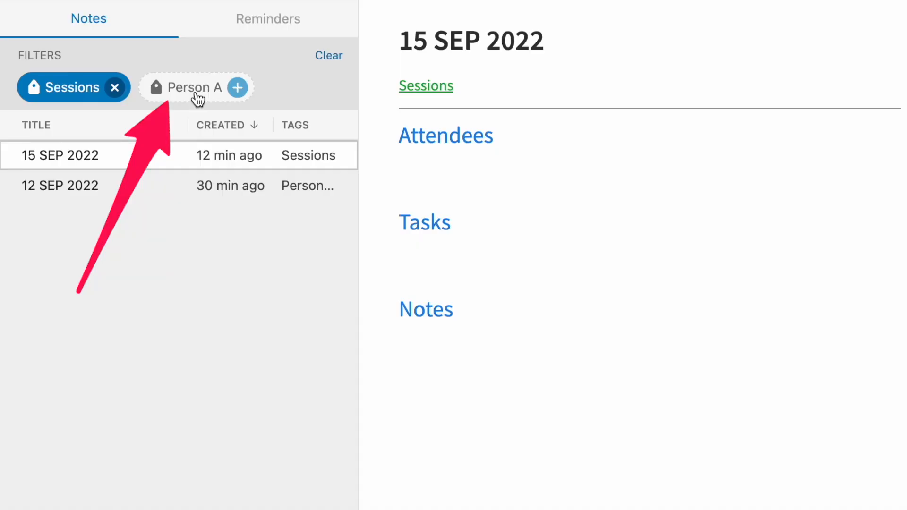
left_click(196, 93)
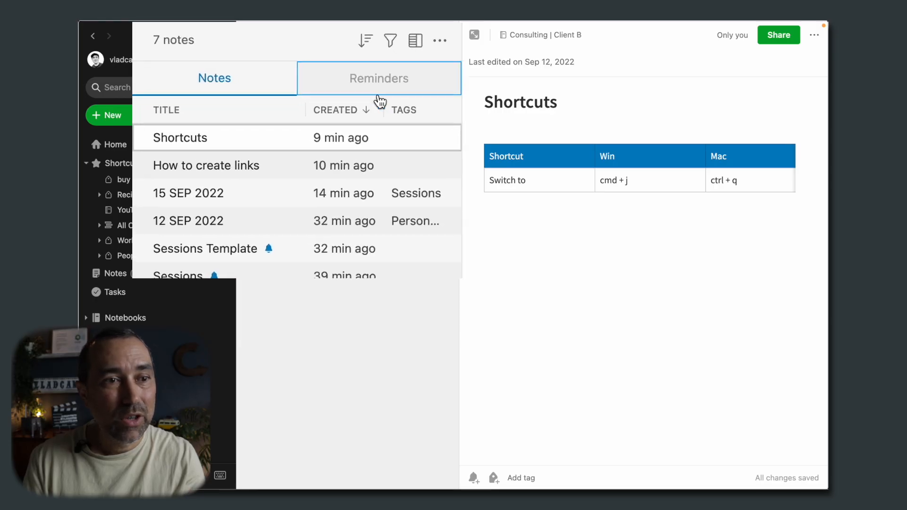
Step: Show the notebook's reminders and open a note from that list
left_click(378, 78)
left_click(232, 236)
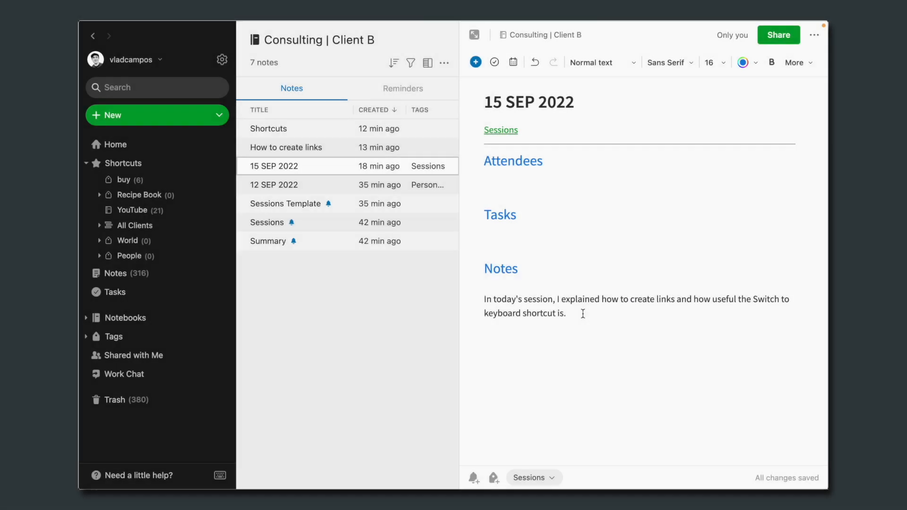
Step: Link the text "Switch to keyboard shortcut" in the "15 SEP 2022" note to the "Shortcuts" note
right_click(323, 132)
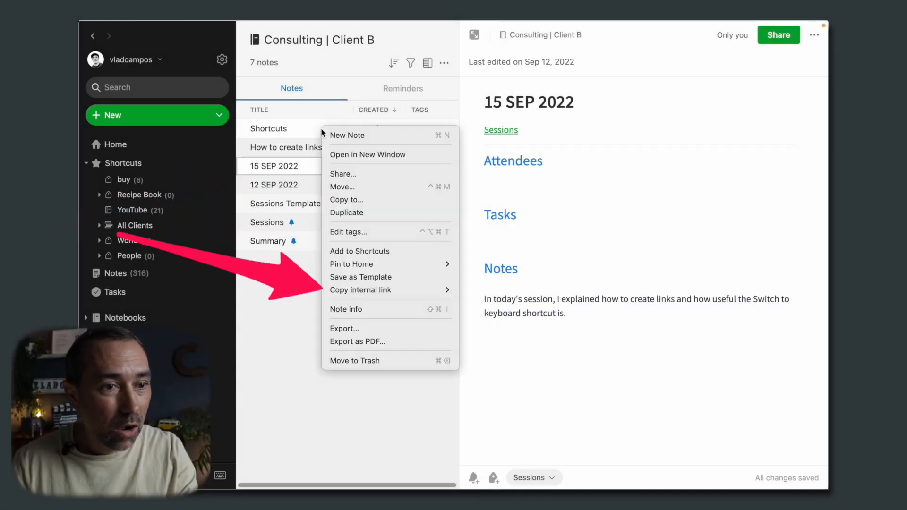
left_click(483, 288)
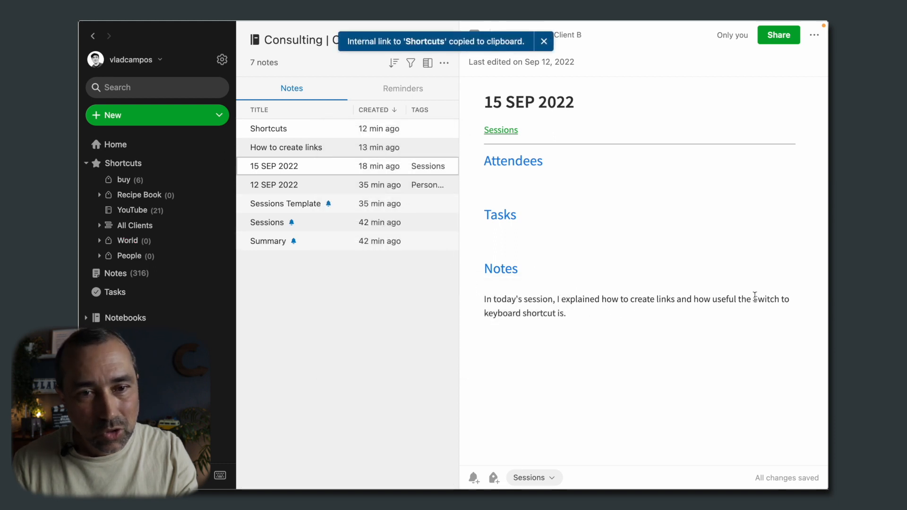
left_click_drag(547, 315, 556, 316)
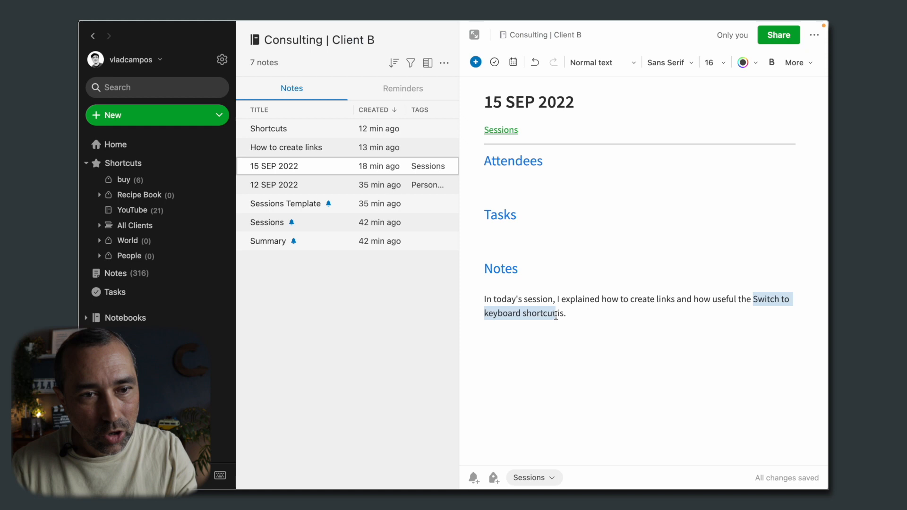
key("super+k")
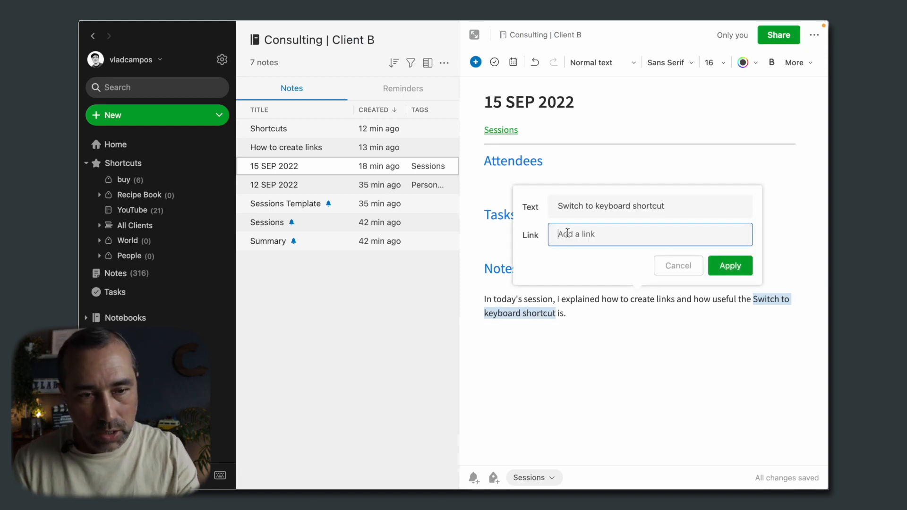
left_click(737, 268)
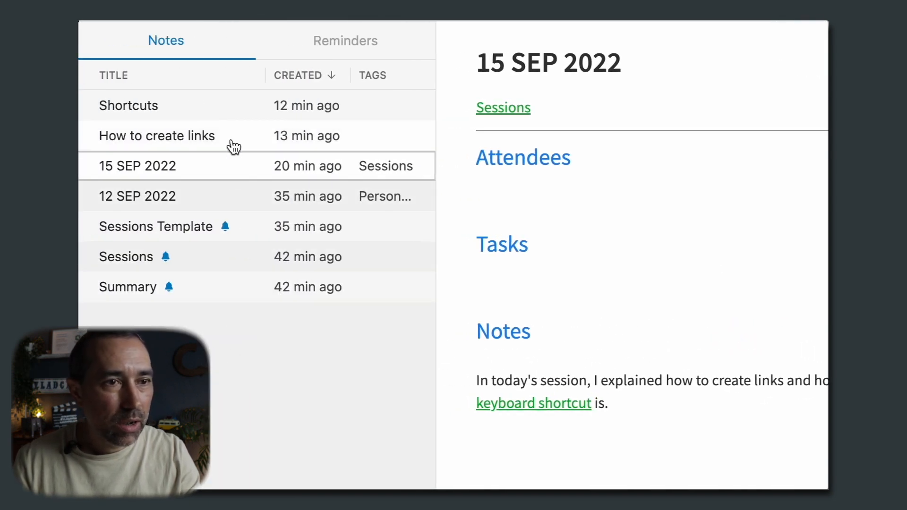
Step: Link the text "create links" in the "15 SEP 2022" note to the "How to create links" note using its app link
right_click(232, 143)
mouse_move(376, 395)
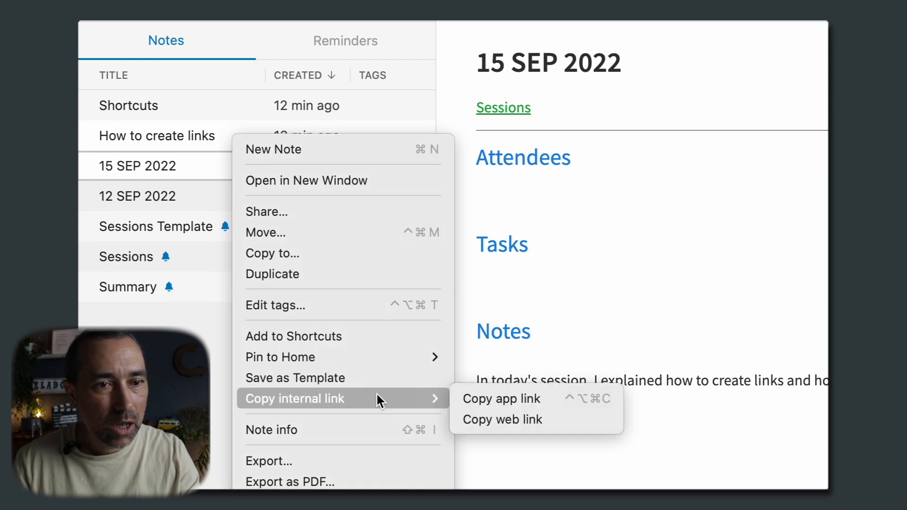
left_click(486, 400)
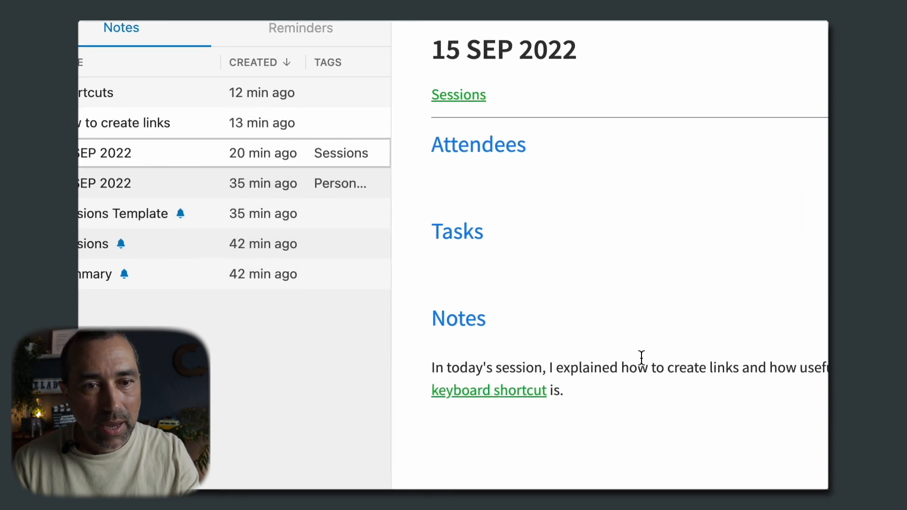
left_click_drag(712, 381, 759, 382)
key("super+k")
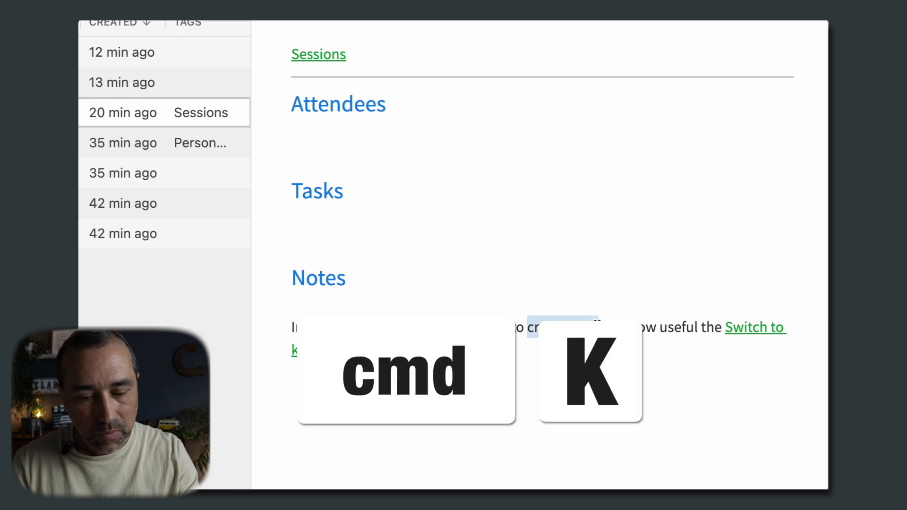
key("super+v")
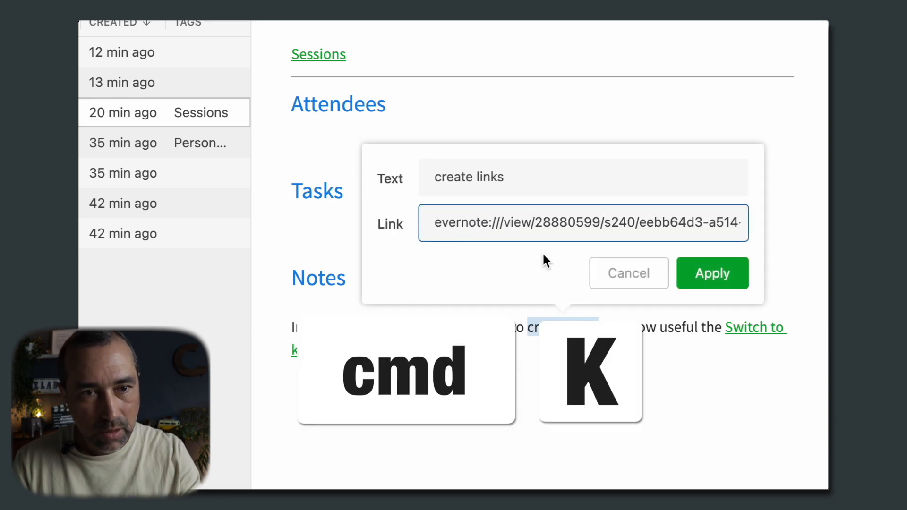
left_click(723, 278)
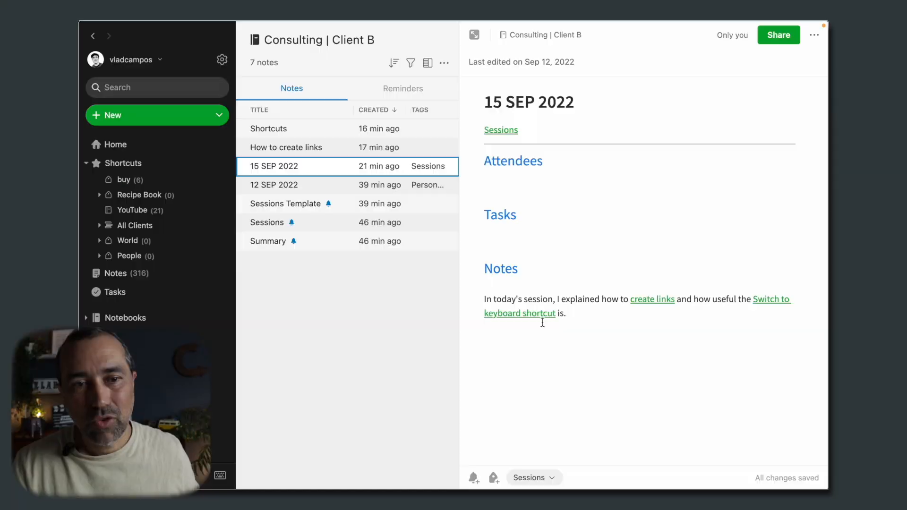
Step: Check the internal links between the "How to create links" note, the session notes, the Sessions table and the keyboard shortcut text
left_click(654, 302)
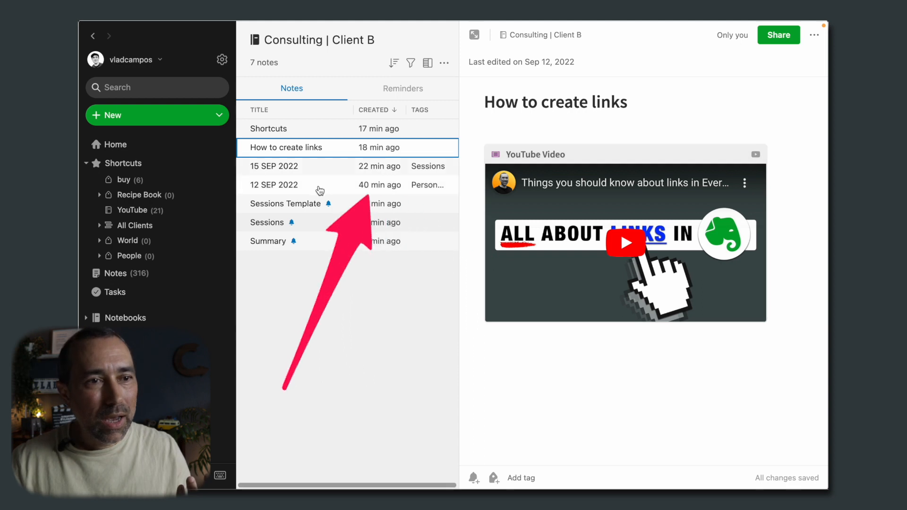
left_click(318, 187)
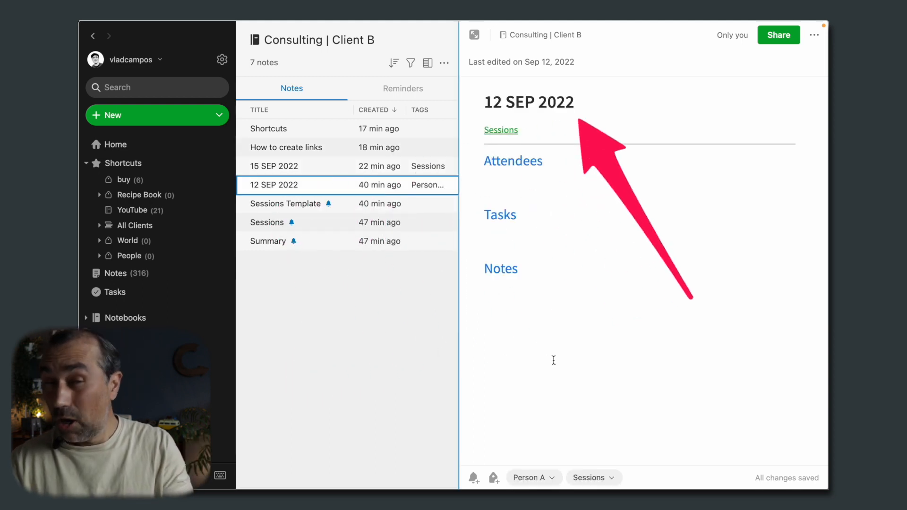
left_click(505, 135)
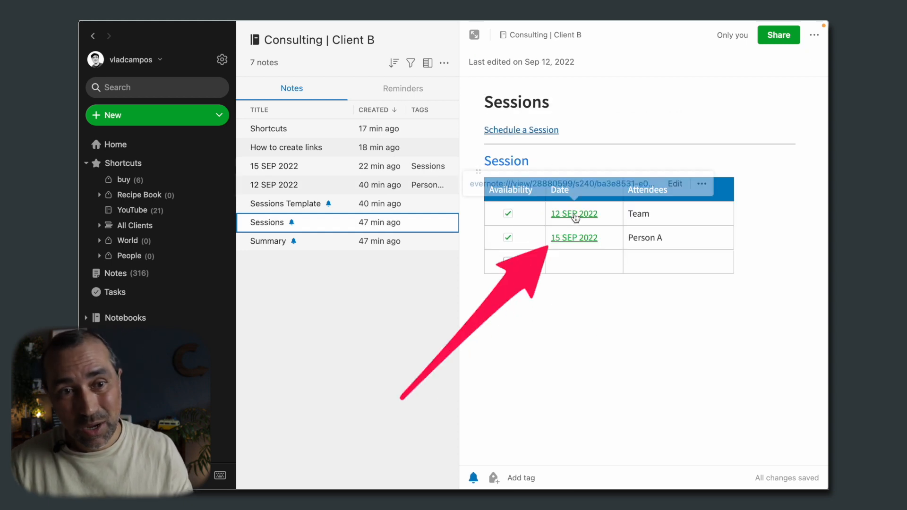
left_click(579, 236)
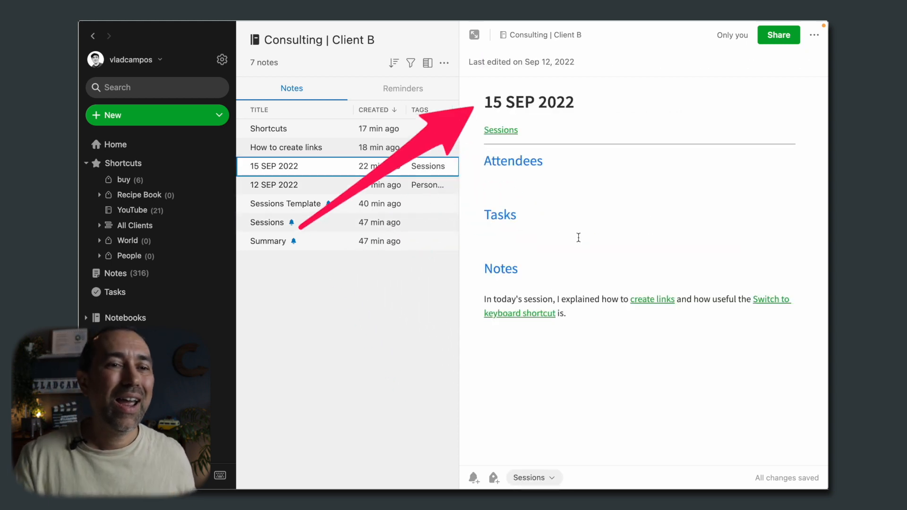
left_click(524, 315)
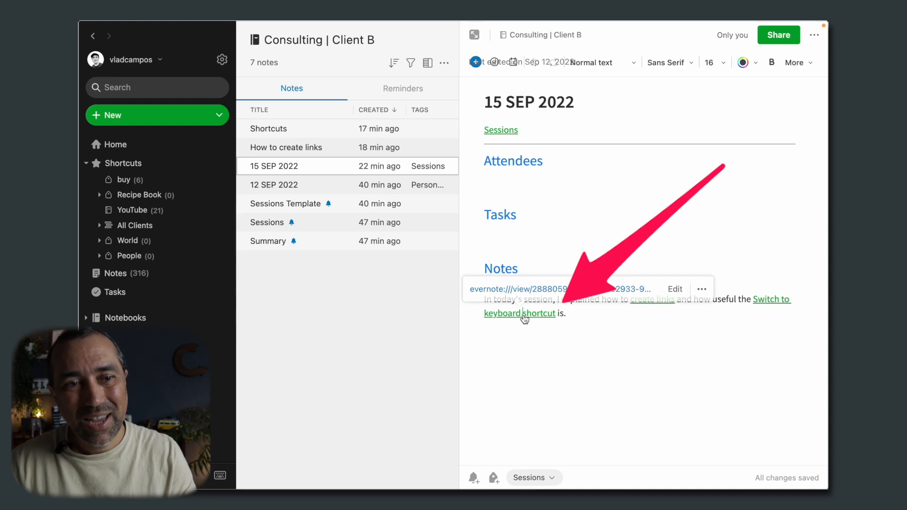